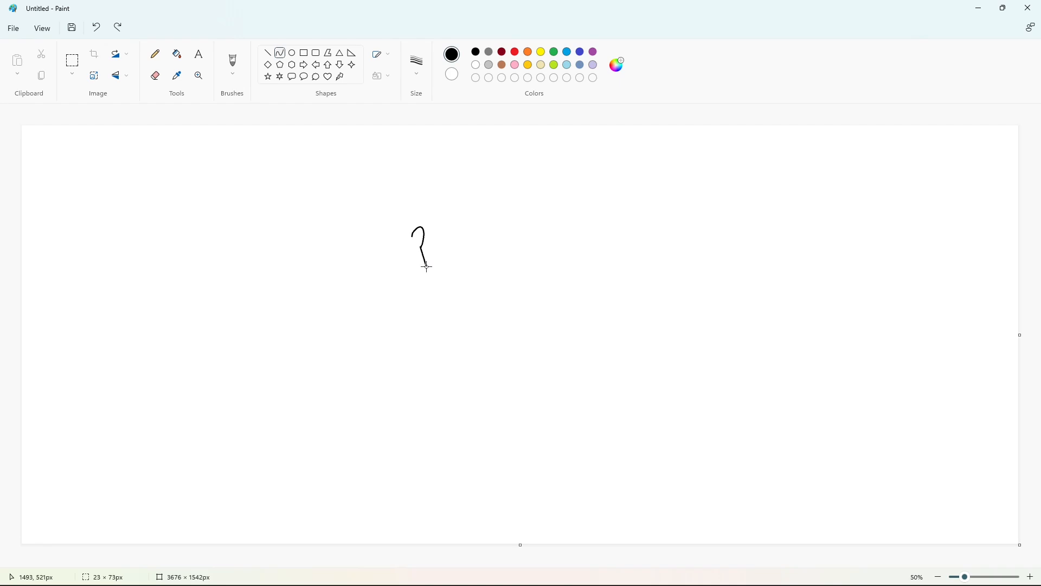
Step: Outline a lowercase letter "a" with black curves in the canvas's upper middle area and fill it with black
drag(421, 254, 422, 256)
drag(420, 228, 401, 252)
drag(417, 269, 417, 271)
click(464, 261)
click(268, 53)
click(281, 53)
drag(417, 255, 416, 251)
click(457, 261)
click(464, 254)
click(177, 53)
click(419, 239)
Step: Zoom in on the letter "a" and touch up its lower edge with a short straight line
click(1030, 577)
drag(481, 563, 623, 562)
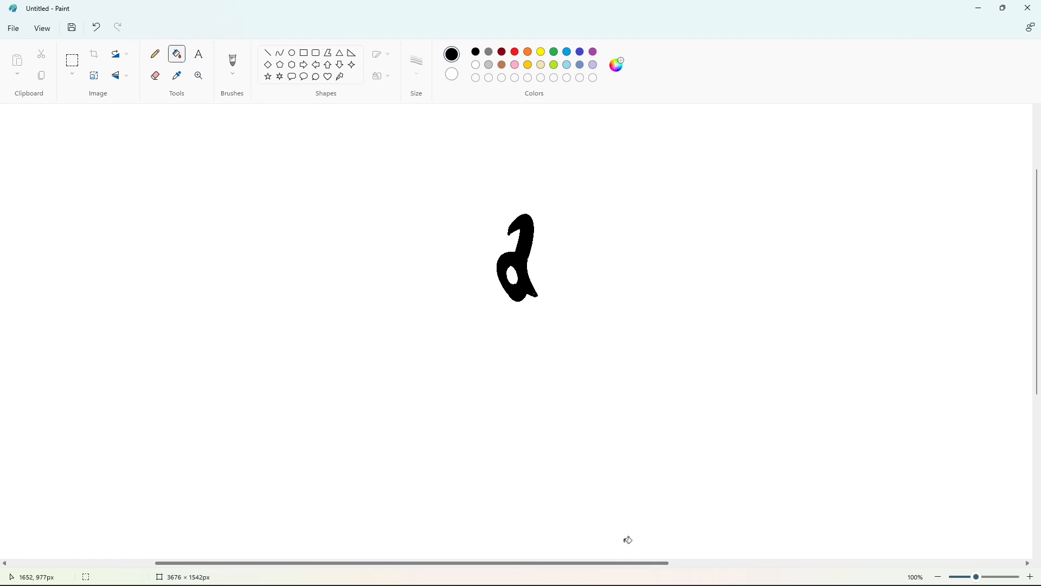
click(155, 54)
click(416, 65)
click(432, 115)
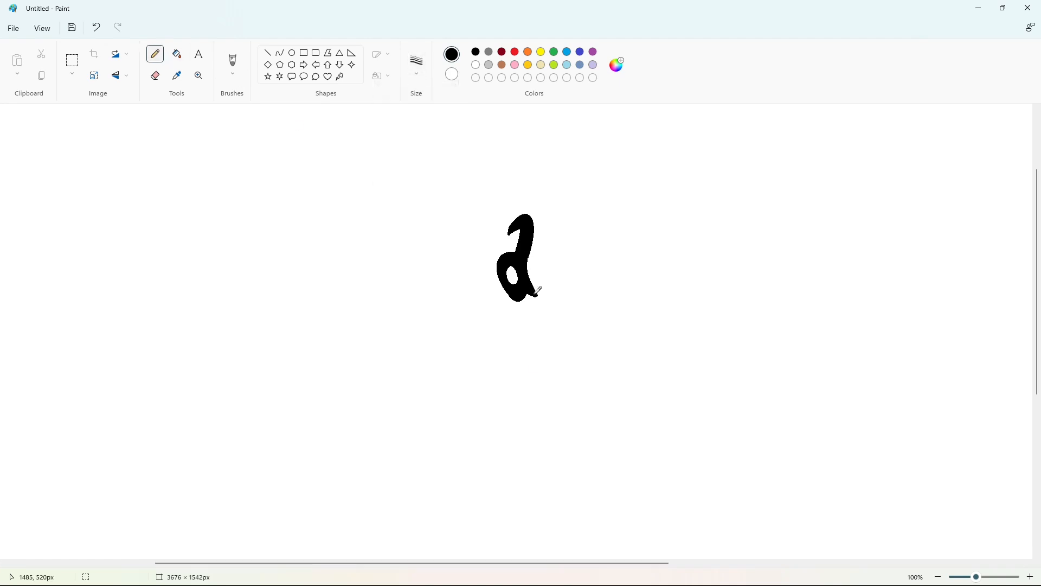
click(273, 55)
drag(505, 289, 513, 299)
click(476, 64)
click(938, 577)
Step: Draw a purple guide curve about 1239 px wide, bowed slightly downward, starting beneath the letter "a"
click(280, 52)
click(594, 51)
drag(412, 274, 749, 267)
mouse_move(579, 270)
mouse_down()
mouse_move(688, 288)
mouse_move(585, 297)
mouse_up()
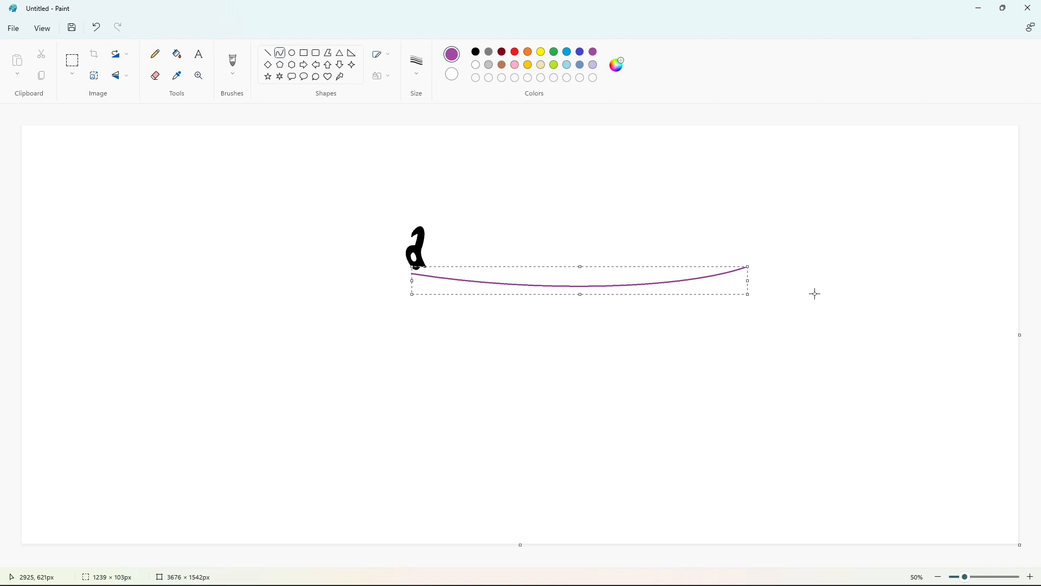
click(815, 293)
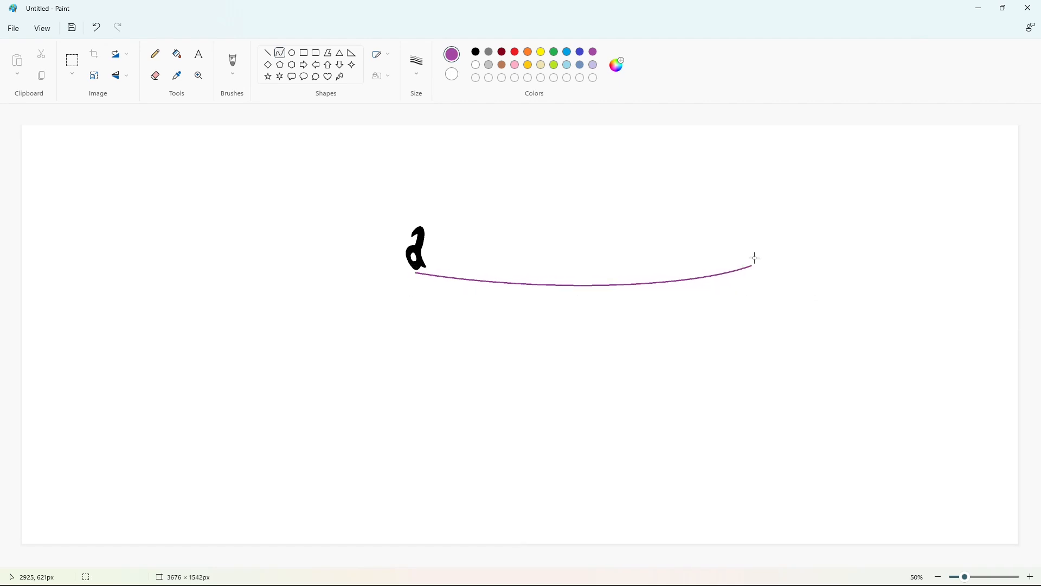
Step: Outline the letter "s" with black curves just right of the "a", above the purple guide curve
click(268, 53)
click(476, 52)
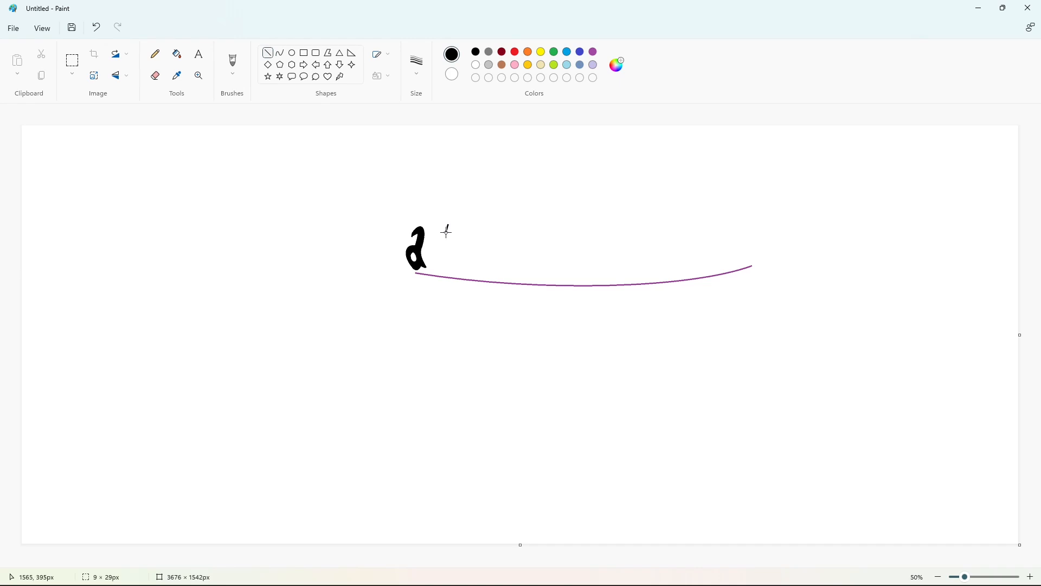
click(280, 52)
mouse_move(448, 225)
mouse_down()
mouse_move(427, 244)
mouse_move(444, 218)
mouse_move(439, 256)
mouse_up()
click(430, 252)
click(473, 251)
click(431, 251)
click(497, 250)
mouse_move(437, 257)
mouse_down()
mouse_move(437, 243)
mouse_move(445, 264)
mouse_move(434, 266)
mouse_up()
click(450, 259)
click(482, 253)
click(432, 230)
click(462, 244)
click(450, 255)
click(473, 266)
click(442, 274)
click(495, 267)
Step: Fill the "s" outline with black and trim its lower right edge with a short white line
click(267, 53)
click(1030, 577)
mouse_move(493, 564)
mouse_down()
mouse_move(615, 395)
mouse_move(615, 410)
mouse_up()
click(177, 54)
click(644, 382)
scroll(667, 380, down, 3)
click(267, 52)
click(476, 65)
drag(640, 292, 646, 303)
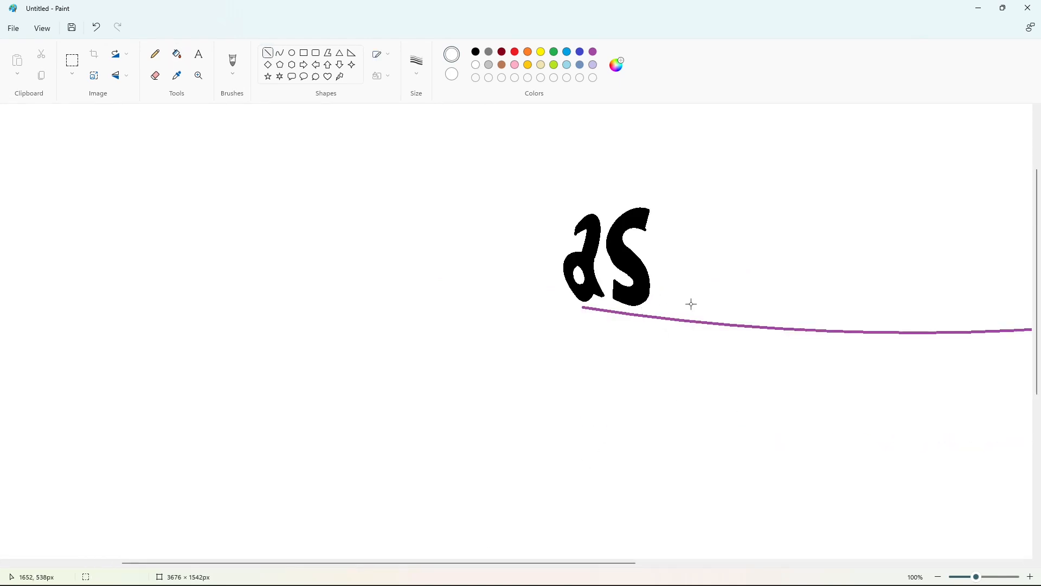
Step: Outline a larger letter "t" in black after a word gap, using curves for the stem and straight lines for the crossbar
click(476, 52)
click(939, 577)
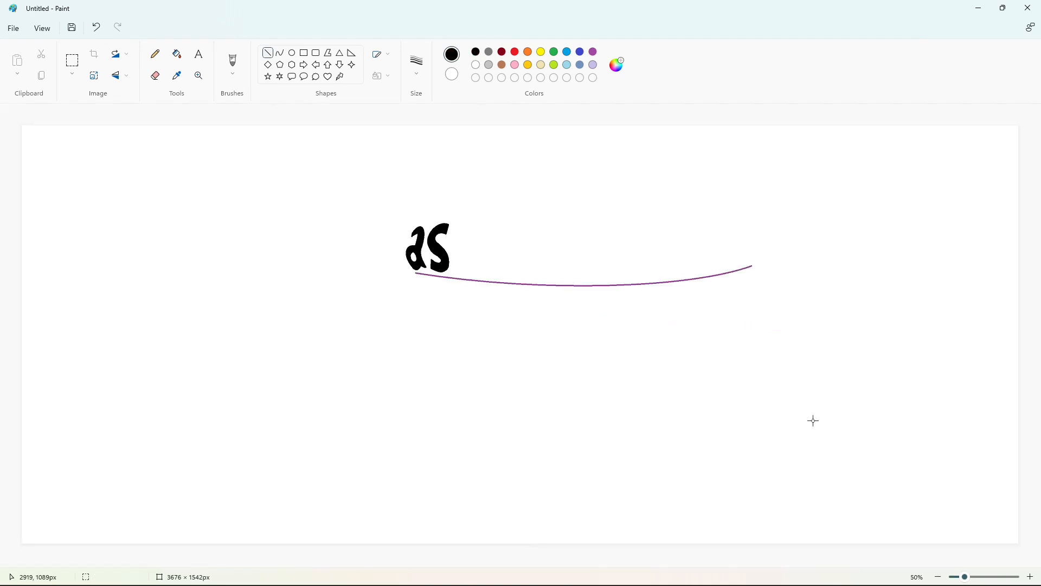
click(280, 53)
mouse_move(474, 232)
mouse_down()
mouse_move(502, 211)
mouse_move(507, 229)
mouse_move(501, 214)
mouse_move(507, 229)
mouse_move(510, 220)
mouse_move(495, 274)
mouse_move(509, 277)
mouse_move(477, 263)
mouse_move(484, 282)
mouse_up()
click(535, 232)
click(267, 53)
click(552, 212)
click(540, 218)
click(541, 214)
click(280, 53)
mouse_move(496, 227)
mouse_down()
mouse_move(495, 269)
mouse_move(491, 255)
mouse_move(510, 274)
mouse_up()
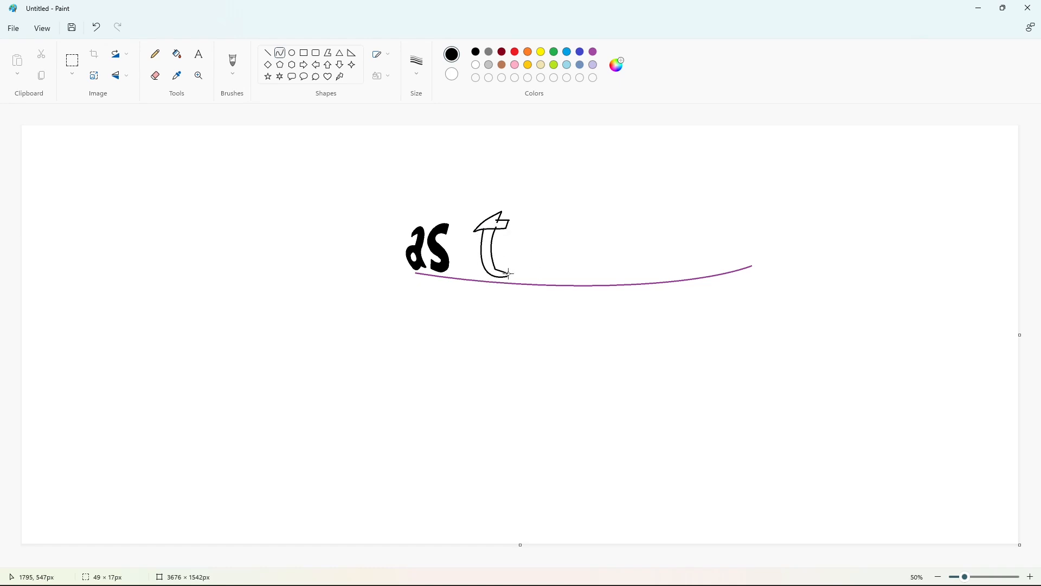
Step: Fill the "t" outline with black and check the lettering at 100% zoom
click(177, 53)
click(505, 263)
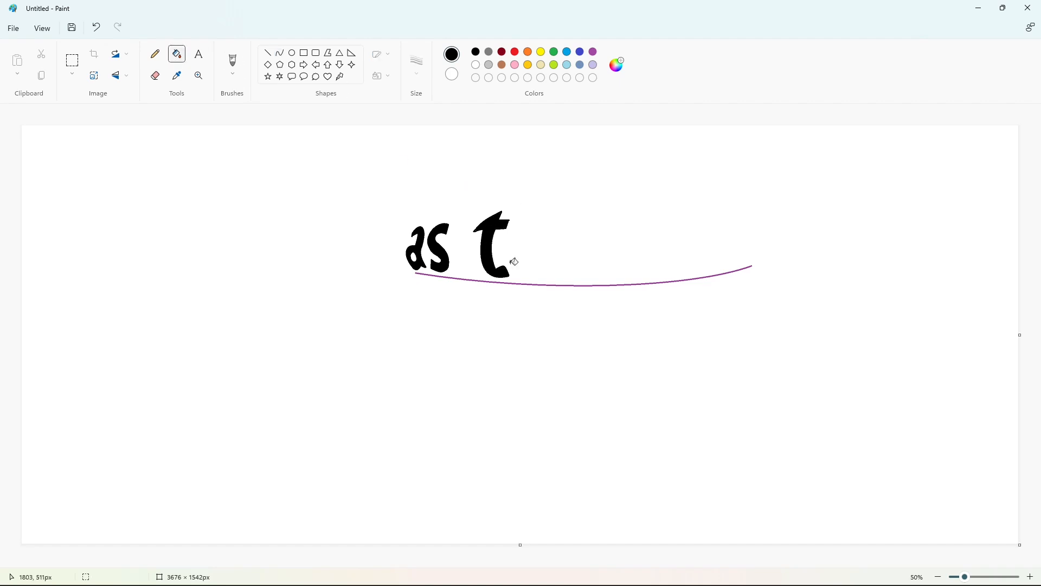
key(ctrl+plus)
scroll(653, 544, right, 5)
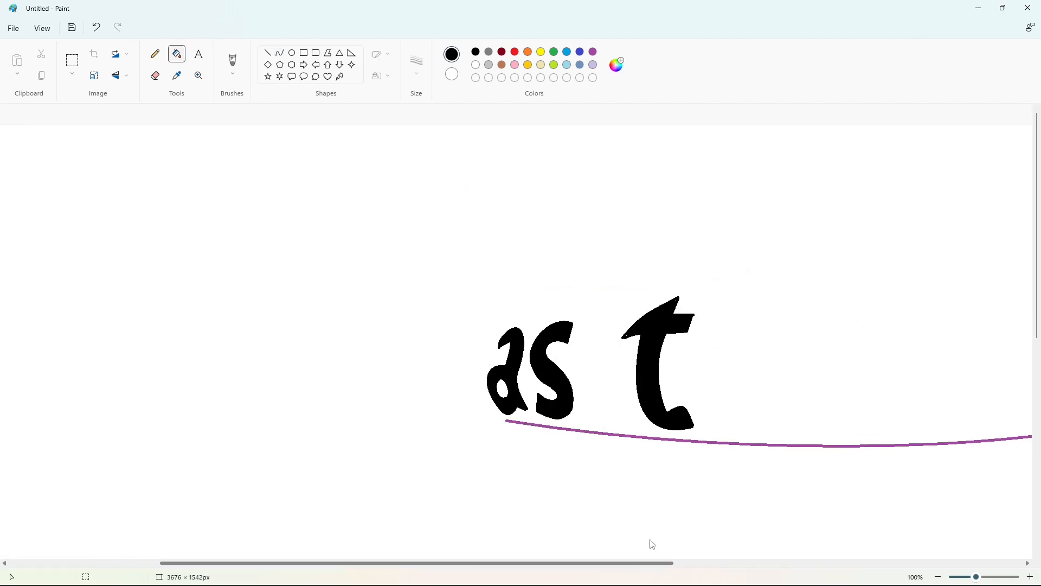
key(ctrl+minus)
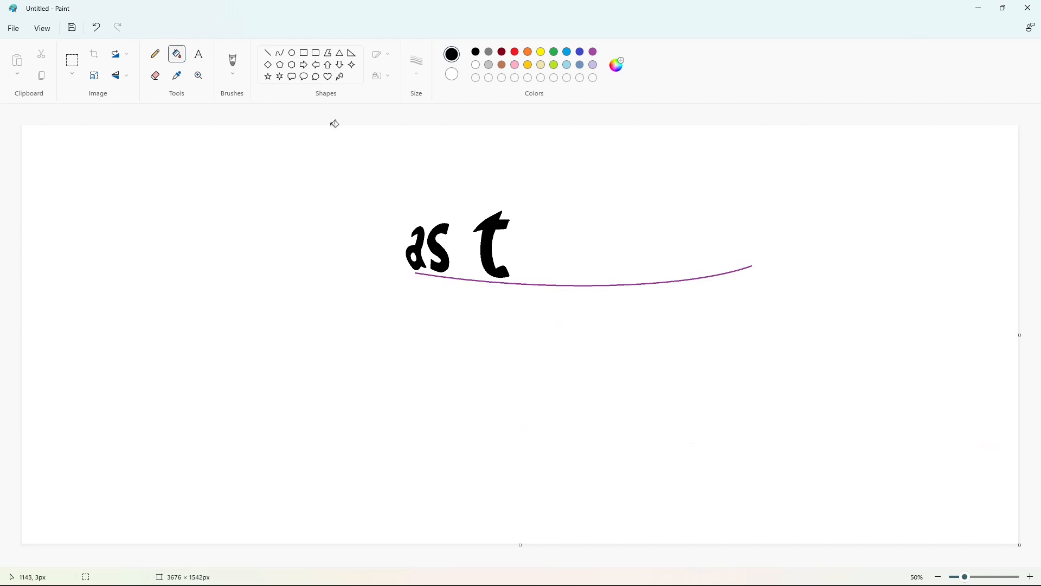
Step: Draw the round outer outline of the letter "o" with curves directly right of the "t"
click(280, 52)
mouse_move(514, 249)
mouse_down()
mouse_move(560, 223)
mouse_move(537, 214)
mouse_move(580, 217)
mouse_move(566, 268)
mouse_move(577, 249)
mouse_move(515, 248)
mouse_move(549, 275)
mouse_move(544, 283)
mouse_up()
click(582, 217)
click(577, 252)
click(611, 254)
click(601, 266)
Step: Draw the inner outline of the "o" with curves and fill the ring with black
mouse_move(549, 230)
mouse_down()
mouse_move(547, 266)
mouse_move(558, 252)
mouse_move(548, 230)
mouse_move(525, 250)
mouse_move(530, 225)
mouse_move(548, 266)
mouse_move(532, 270)
mouse_up()
click(559, 251)
click(631, 260)
click(586, 230)
click(526, 250)
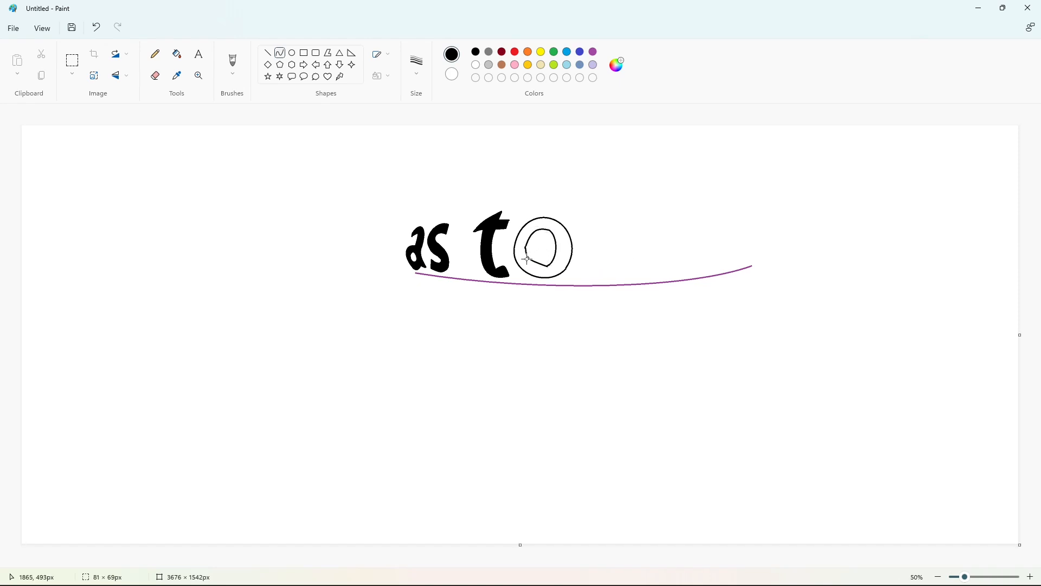
click(623, 268)
click(177, 54)
click(563, 227)
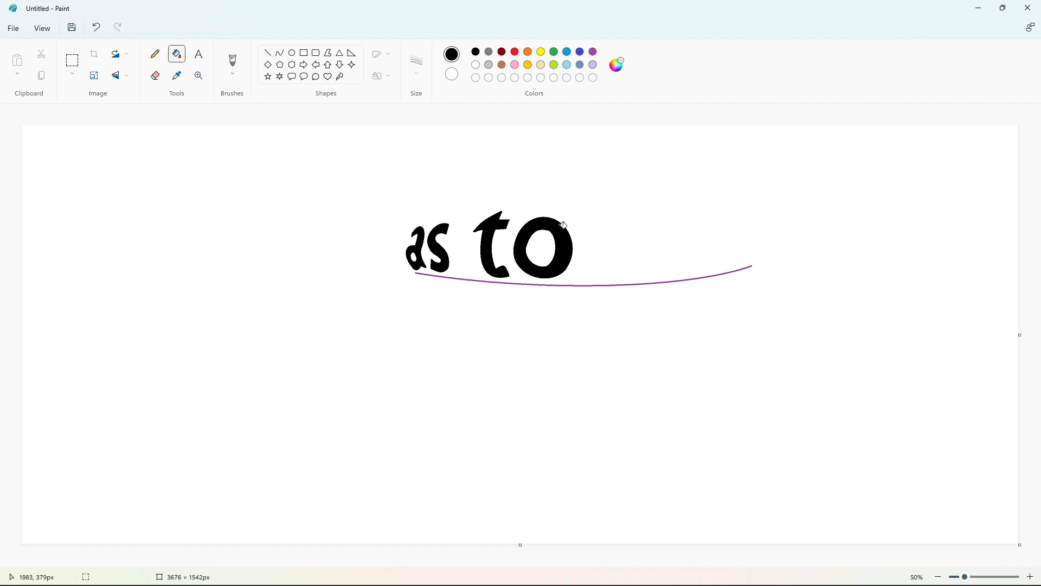
Step: Outline a tall letter "l" right of the "o" with slightly bowed sides and closed ends
click(267, 52)
click(280, 53)
drag(593, 199, 589, 278)
click(601, 213)
drag(596, 198, 606, 278)
drag(603, 238, 606, 239)
click(606, 223)
scroll(784, 378, up, 2)
scroll(560, 526, right, 5)
drag(606, 430, 635, 431)
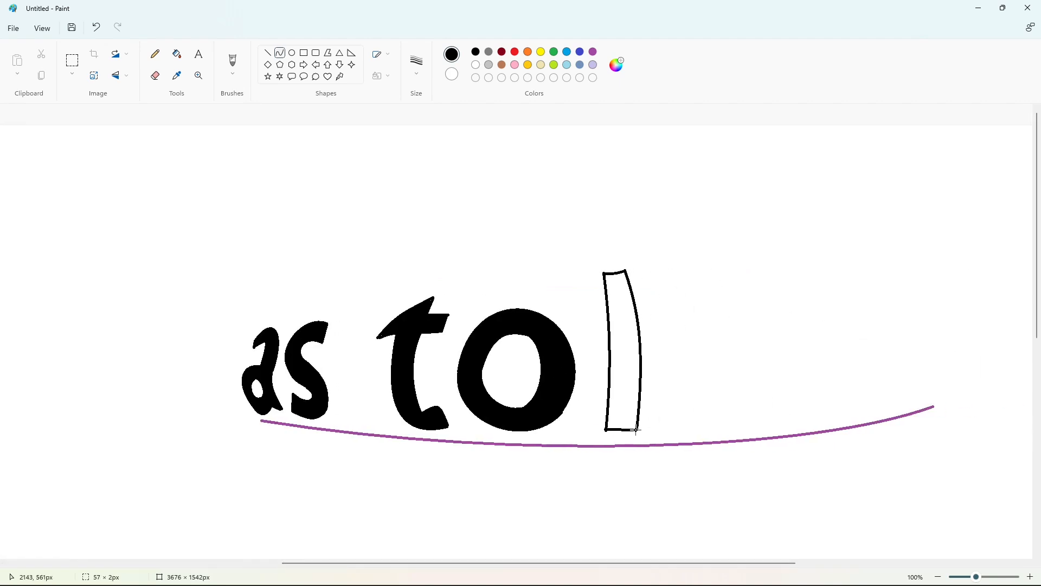
click(624, 430)
drag(608, 430, 638, 430)
Step: Fill the "l" with black and trim the lower right edge of the "o" with a short white line
click(177, 53)
click(624, 302)
click(476, 65)
click(267, 52)
drag(561, 418, 563, 416)
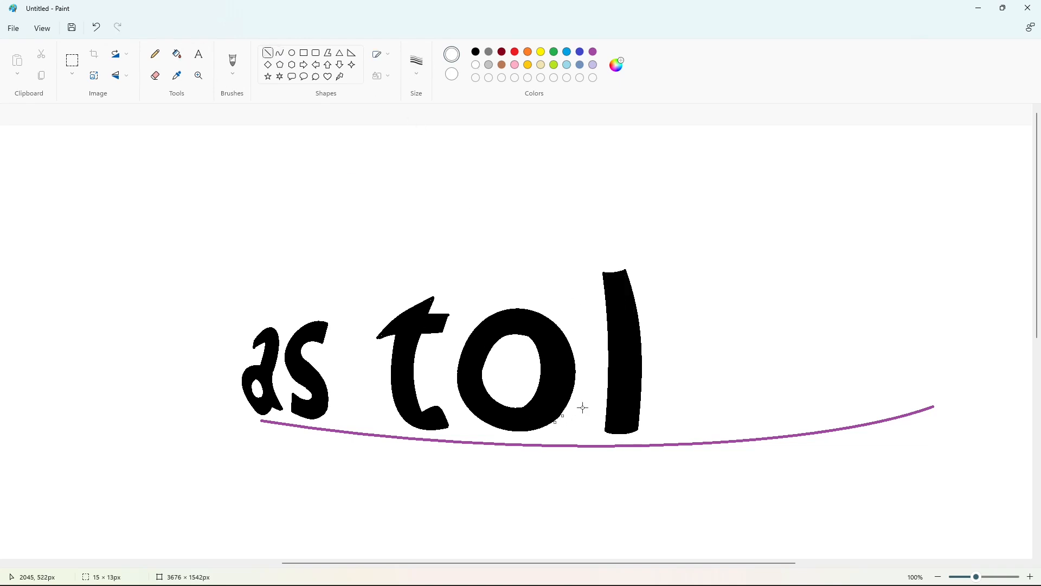
click(938, 576)
Step: Draw the outer outline of the letter "d" with black curves right of the "l", with its stem leaning left
click(280, 53)
click(476, 51)
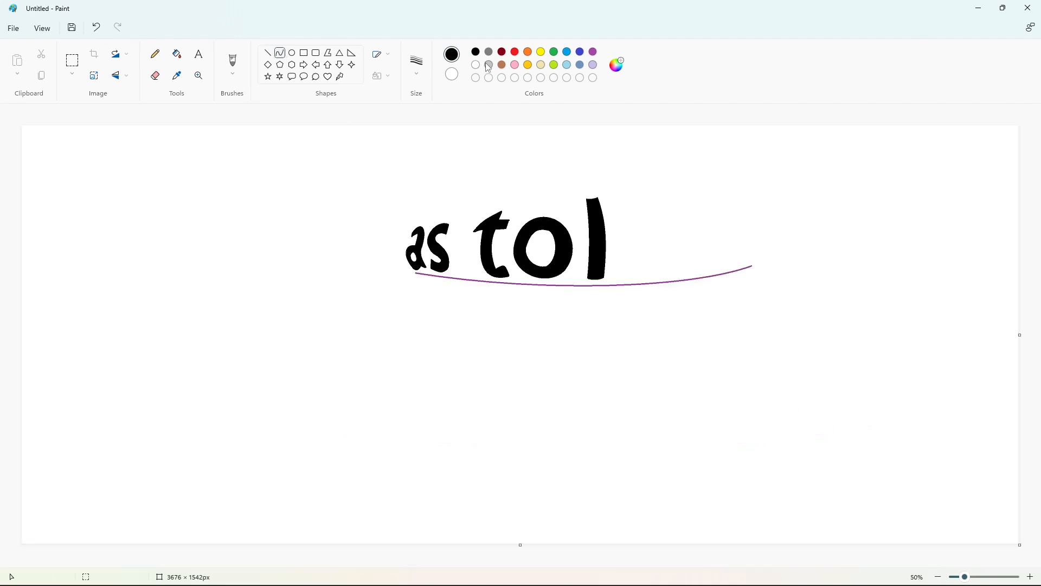
mouse_move(654, 200)
mouse_down()
mouse_move(666, 273)
mouse_move(678, 242)
mouse_move(645, 202)
mouse_move(686, 209)
mouse_move(622, 239)
mouse_move(640, 213)
mouse_up()
click(611, 259)
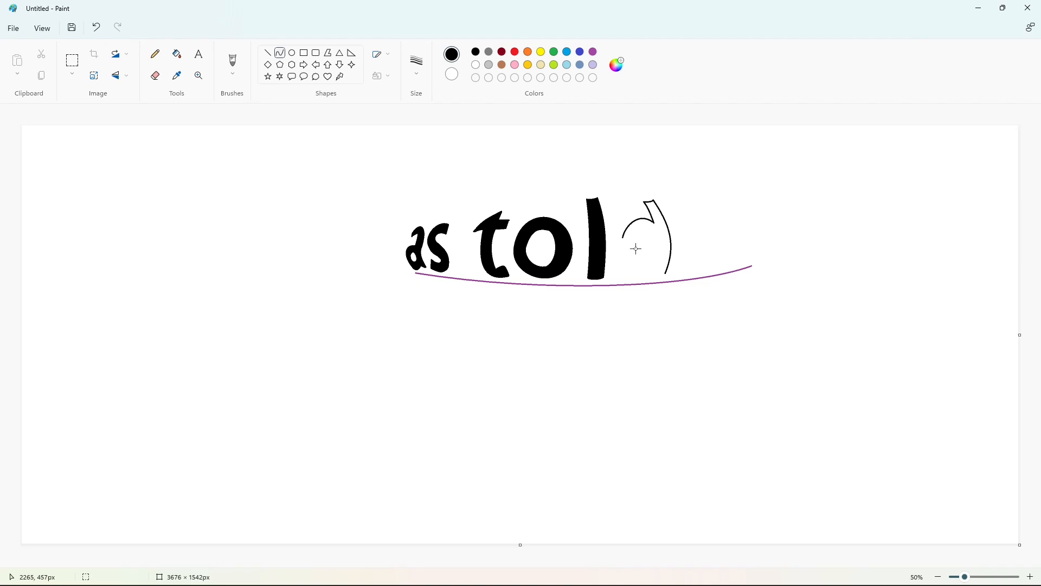
mouse_move(624, 237)
mouse_down()
mouse_move(653, 276)
mouse_move(631, 256)
mouse_move(620, 261)
mouse_up()
drag(630, 273, 660, 268)
click(706, 275)
click(710, 266)
Step: Draw the inner oval opening of the "d" with curves
drag(649, 228, 659, 260)
mouse_move(655, 244)
mouse_down()
mouse_move(658, 256)
mouse_move(666, 230)
mouse_move(664, 248)
mouse_move(641, 254)
mouse_move(637, 229)
mouse_move(636, 246)
mouse_move(661, 259)
mouse_move(637, 267)
mouse_up()
key(ctrl+z)
click(692, 246)
drag(647, 266, 650, 274)
click(714, 275)
Step: Fill the body of the letter "d" with black, undoing any fill that lands outside it
click(177, 53)
click(681, 238)
key(ctrl+z)
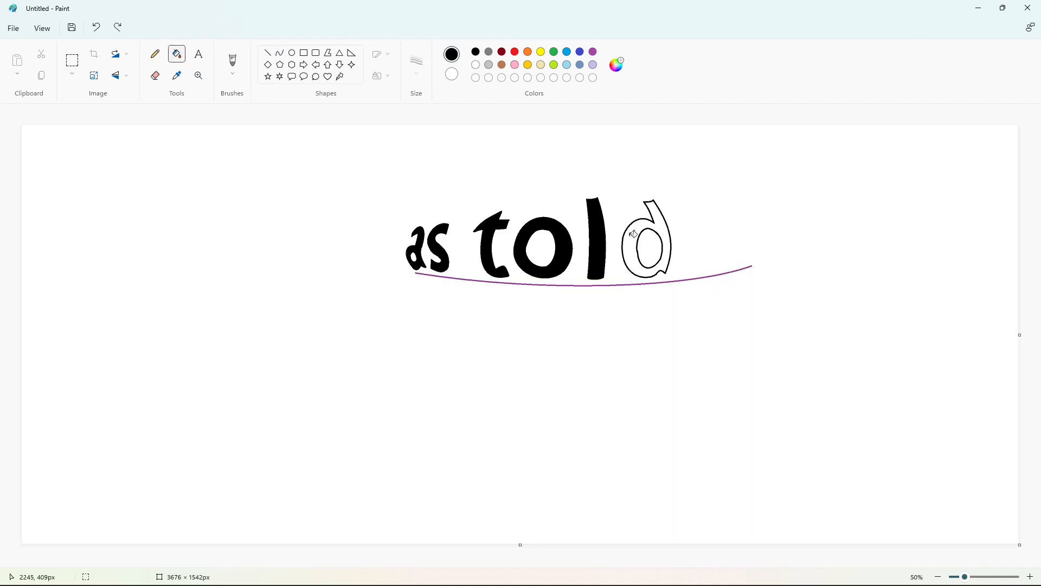
Step: Draw the outer outline of the letter "b" after a word gap, using curves and a straight line closing its base
click(279, 53)
mouse_move(688, 207)
mouse_down()
mouse_move(702, 271)
mouse_move(706, 224)
mouse_up()
mouse_move(706, 224)
mouse_down()
mouse_move(694, 205)
mouse_move(729, 254)
mouse_up()
click(694, 205)
drag(719, 233, 719, 222)
drag(727, 235, 707, 267)
mouse_move(714, 264)
mouse_down()
mouse_move(714, 279)
mouse_move(731, 264)
mouse_up()
click(269, 54)
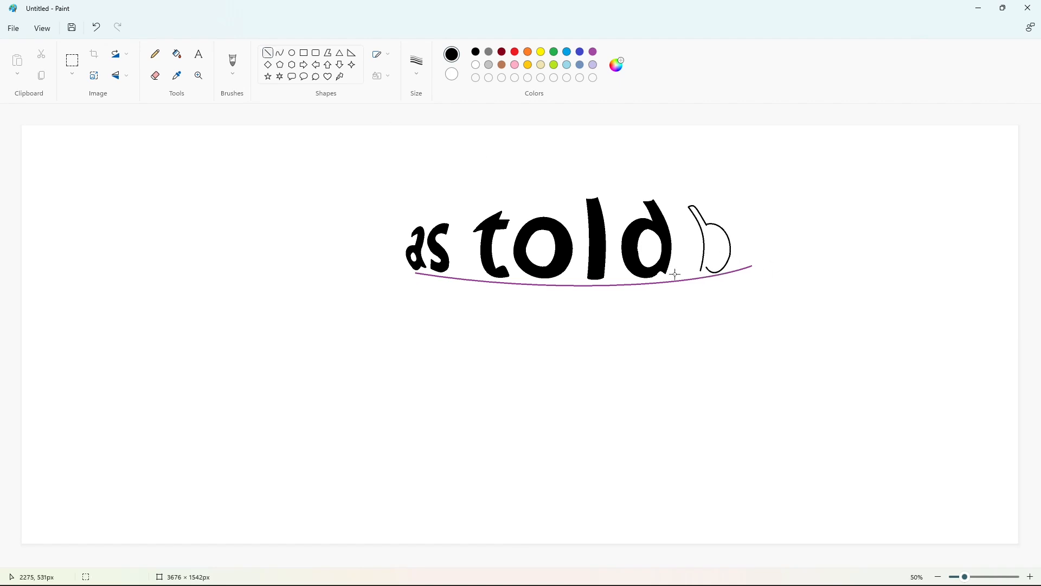
Step: Add an oval opening about 51 × 107 px inside the "b" and fill the letter's body with black
click(292, 52)
drag(708, 231, 726, 266)
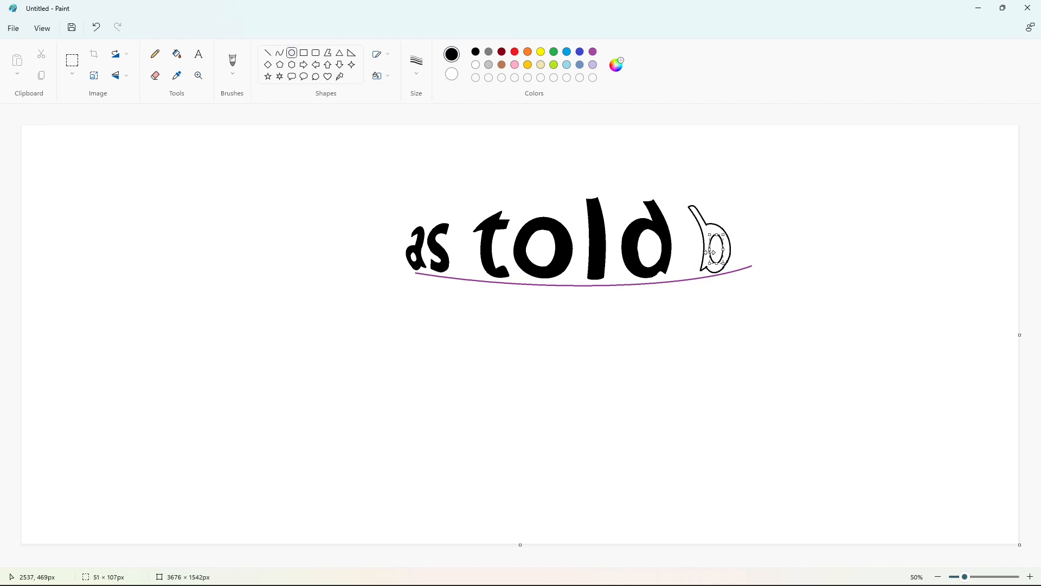
click(177, 54)
click(715, 226)
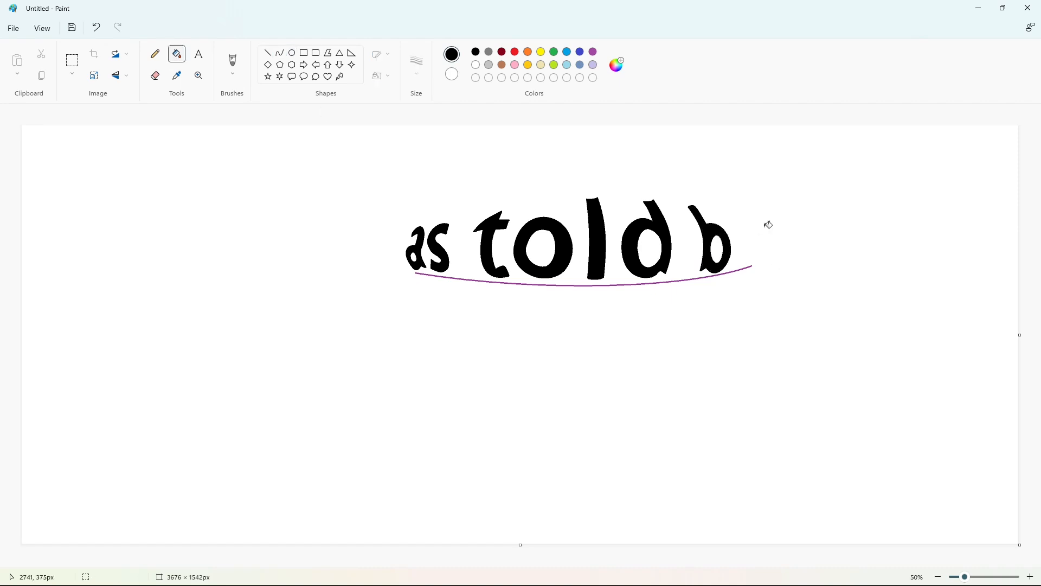
Step: Outline the letter "y" with black curves right of the "b", closing the end of its tail with a short line
click(280, 53)
drag(731, 227, 737, 269)
click(791, 259)
mouse_move(731, 227)
mouse_down()
mouse_move(741, 254)
mouse_move(738, 227)
mouse_move(745, 234)
mouse_move(747, 269)
mouse_move(739, 256)
mouse_move(759, 269)
mouse_move(746, 260)
mouse_move(744, 271)
mouse_up()
click(770, 234)
click(802, 265)
click(1030, 576)
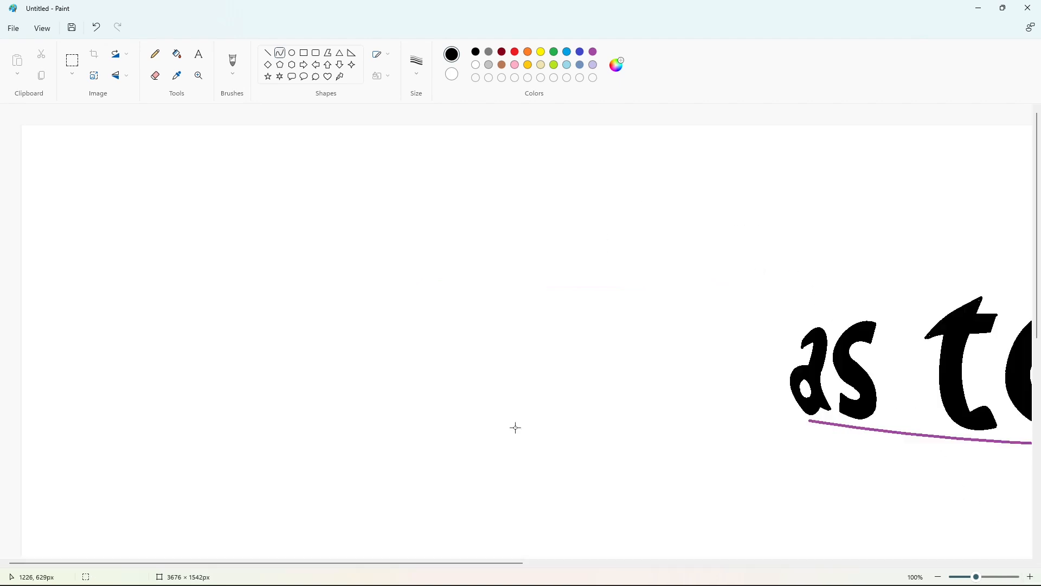
drag(402, 564, 776, 564)
click(268, 53)
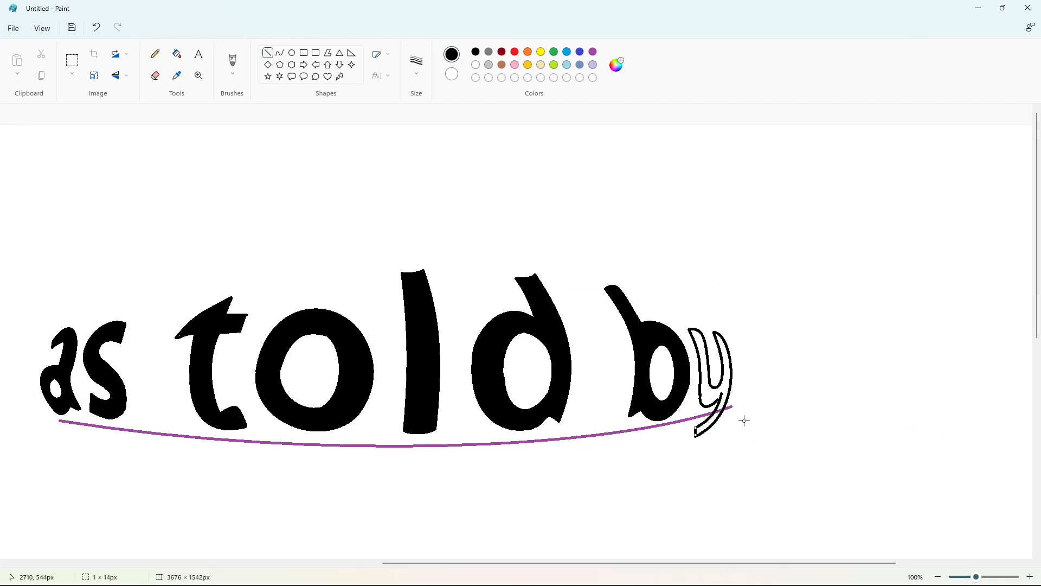
Step: Fill both parts of the "y" with black and recolor the purple guide curve white to hide it
click(176, 54)
click(708, 381)
click(723, 410)
scroll(727, 406, down, 2)
click(476, 65)
click(542, 329)
scroll(887, 427, down, 2)
Step: Draw a black ellipse about 1450 × 600 px around the "as told by" lettering and flatten it from above and below
click(292, 53)
click(476, 51)
mouse_move(388, 169)
mouse_down()
mouse_move(779, 319)
mouse_move(774, 330)
mouse_up()
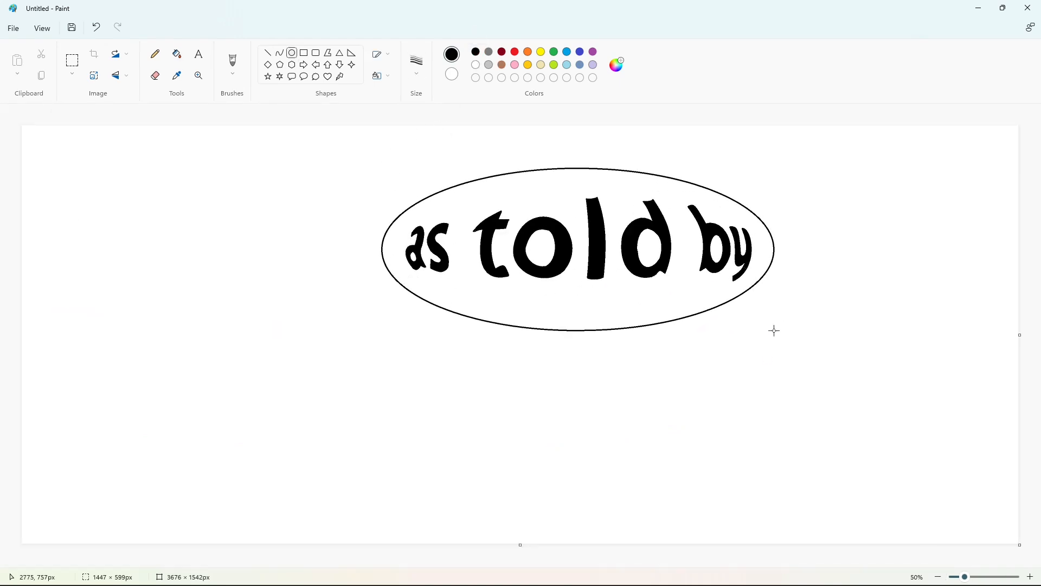
drag(582, 168, 581, 180)
drag(582, 330, 579, 317)
click(880, 266)
Step: Fill the ellipse around the lettering and the openings of the "a", "o", "d" and "b" with purple
click(593, 51)
click(177, 54)
click(540, 199)
click(534, 238)
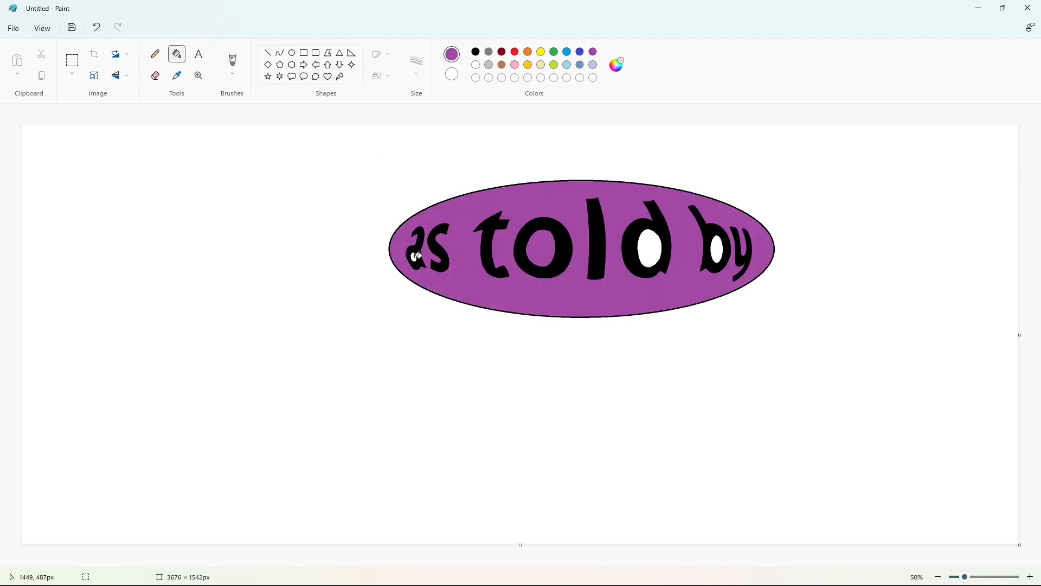
click(417, 255)
click(649, 248)
click(717, 247)
click(765, 221)
key(ctrl+z)
Step: Draw a speech-bubble tail with two black curves hanging from the ellipse's lower edge and meeting in a point below the "d"
click(279, 53)
click(476, 51)
drag(630, 358, 654, 312)
click(653, 353)
click(664, 331)
click(706, 341)
drag(630, 358, 682, 305)
drag(665, 341, 660, 359)
drag(678, 345, 696, 338)
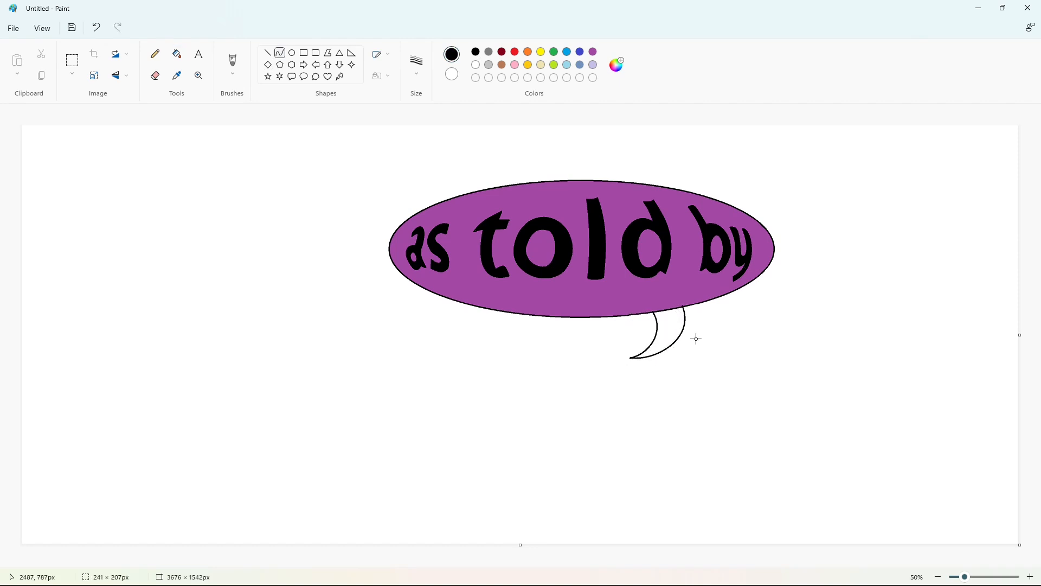
Step: Fill the speech-bubble tail with purple and recolor the bubble's black outline to the same purple
click(177, 54)
click(668, 330)
click(592, 51)
click(669, 313)
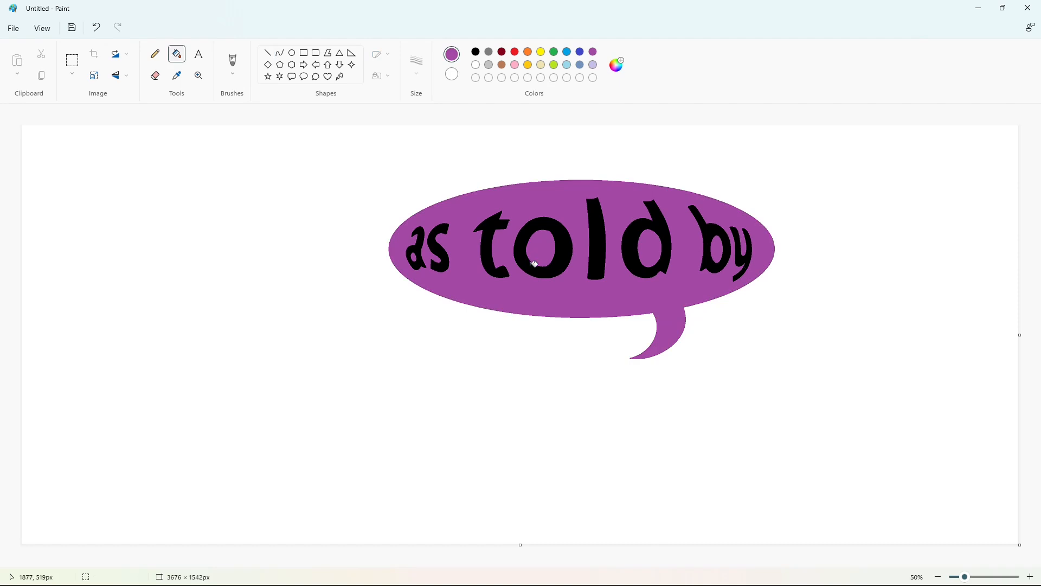
Step: Draw three concentric black ellipses for an eye across the bubble's lower-left edge
click(292, 53)
click(476, 52)
drag(444, 294, 468, 310)
drag(468, 320, 469, 315)
click(505, 311)
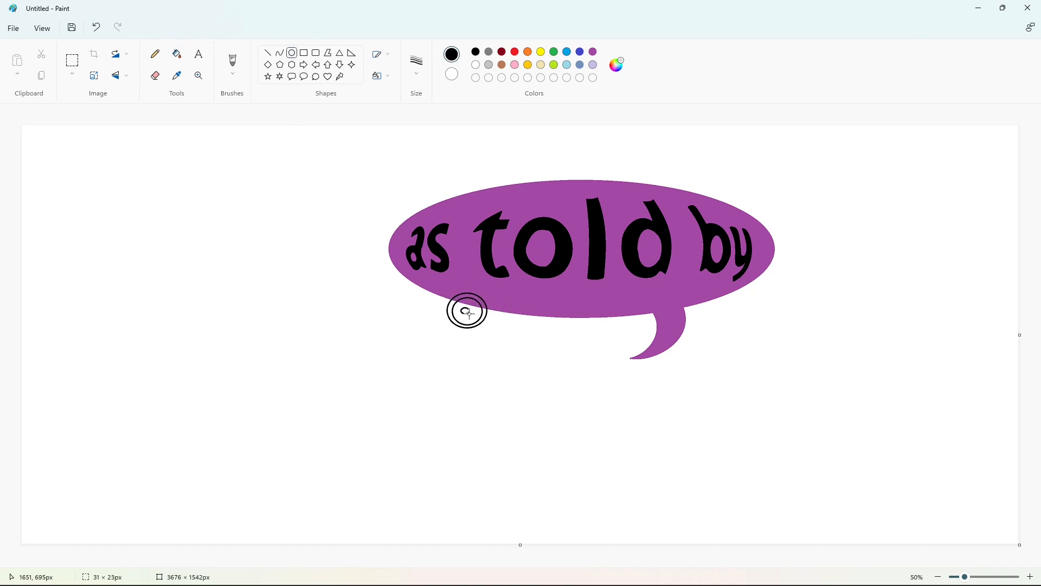
Step: Fill the eye's outer ring and pupil with black and the ring between them with white
click(177, 53)
click(465, 295)
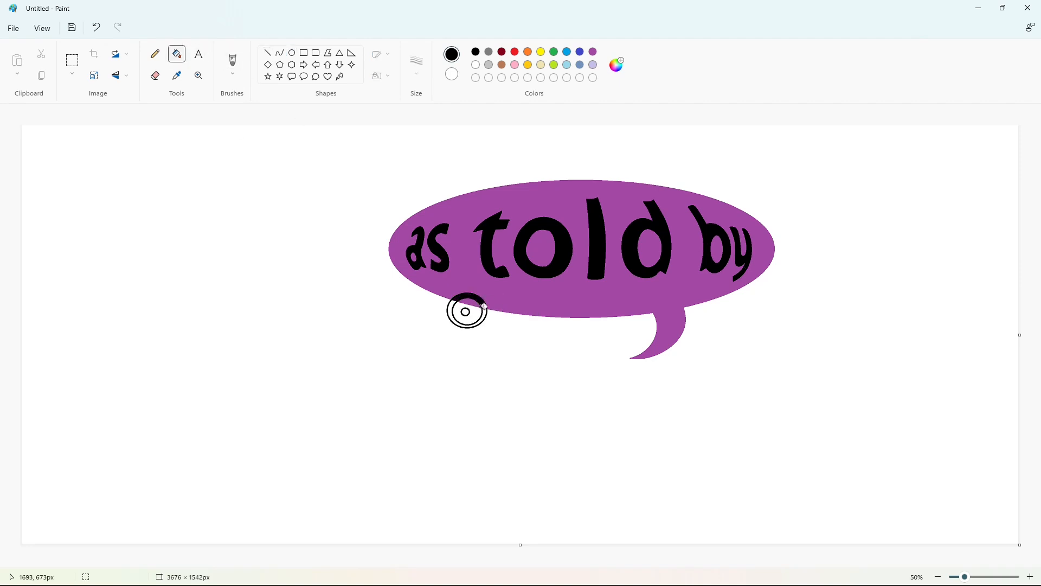
click(487, 311)
click(481, 307)
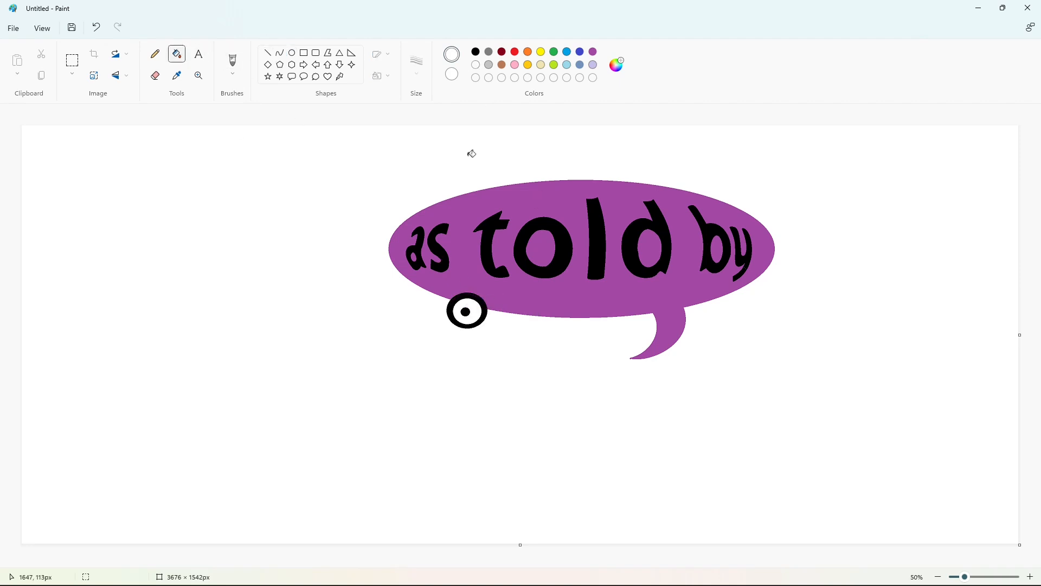
Step: Outline two upper eyelashes with black curves, one straight above the eye and one slanting to its upper right
click(280, 52)
click(476, 51)
drag(463, 285, 473, 278)
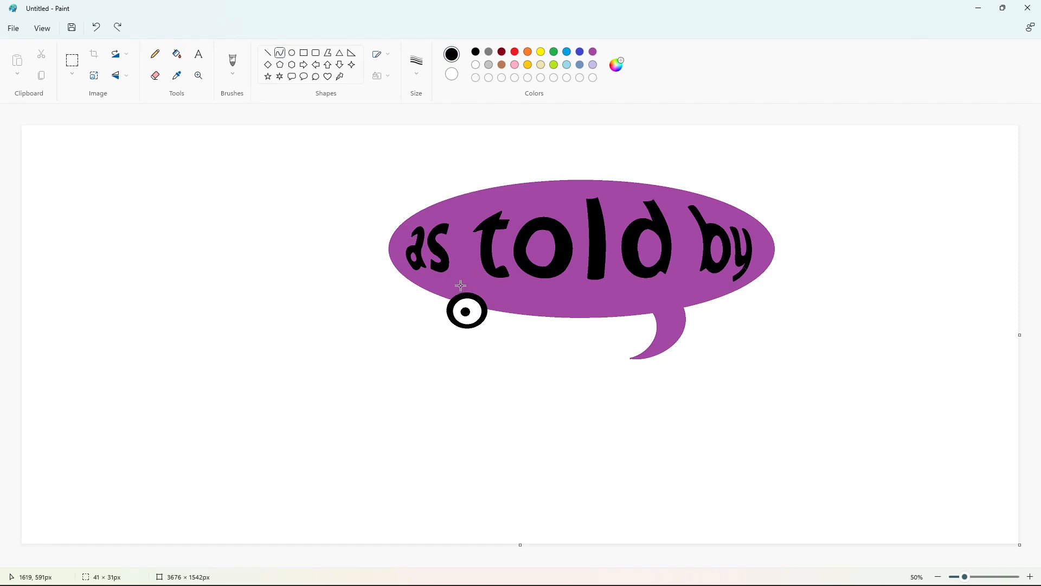
key(ctrl+z)
mouse_move(464, 281)
mouse_down()
mouse_move(466, 295)
mouse_move(484, 284)
mouse_move(480, 296)
mouse_move(483, 283)
mouse_up()
click(467, 285)
click(505, 282)
key(ctrl+z)
click(507, 288)
click(485, 291)
click(522, 287)
Step: Outline three lower eyelashes with black curves fanning out beneath the eye
drag(489, 343, 478, 324)
key(ctrl+z)
click(530, 332)
drag(484, 332, 451, 331)
click(504, 327)
click(550, 330)
click(507, 323)
drag(448, 333, 454, 320)
click(483, 327)
click(528, 326)
Step: Fill the eyelashes with black and add another black lash at the eye's upper left
click(175, 56)
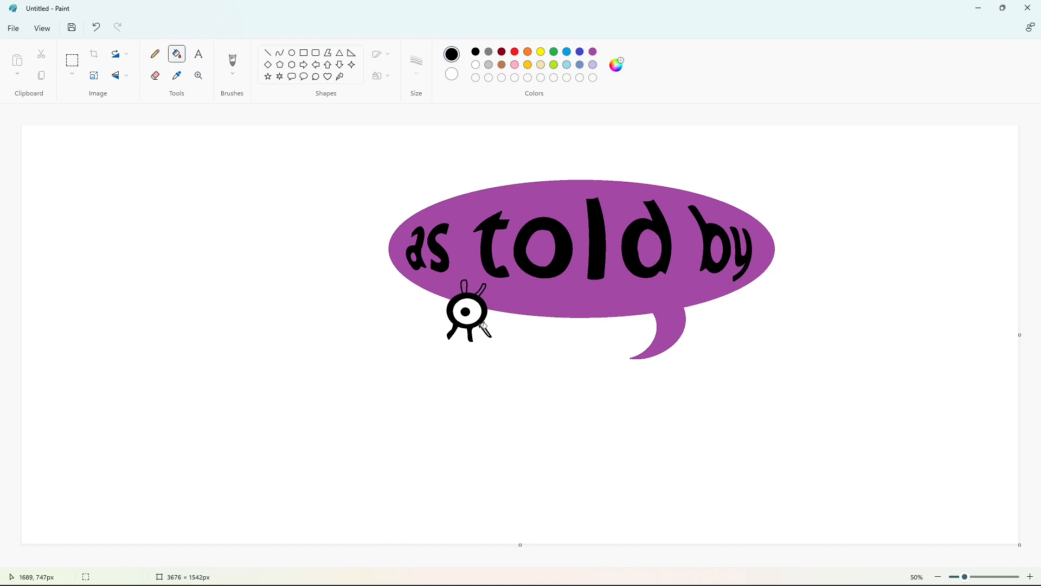
click(280, 53)
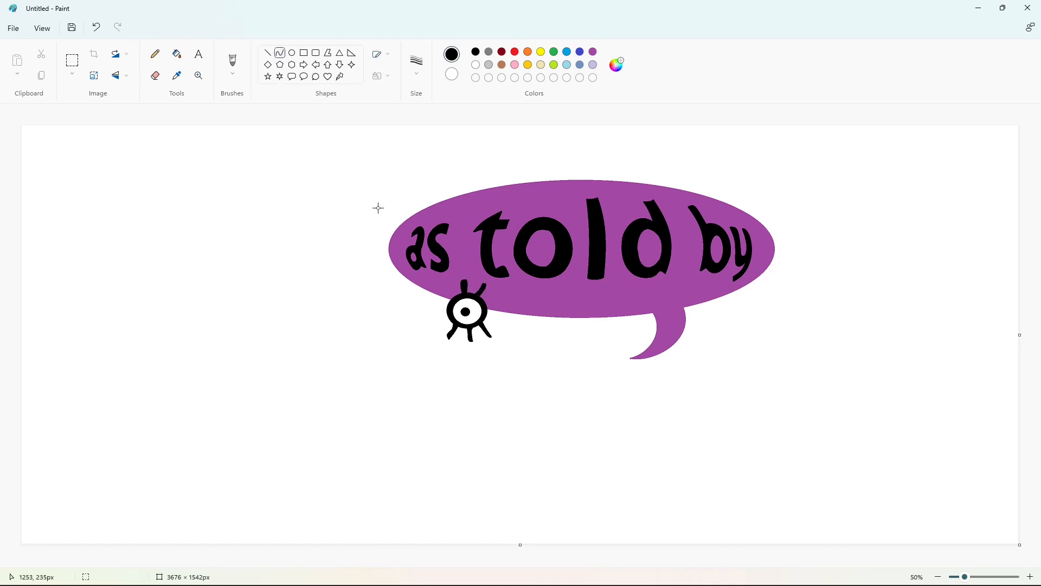
drag(455, 298, 440, 290)
click(176, 54)
click(155, 53)
Step: Outline the serif and the upper outer arc of a large "G" in black to the lower left of the bubble
click(267, 53)
drag(361, 250, 384, 324)
mouse_move(362, 250)
mouse_down()
mouse_move(320, 266)
mouse_move(351, 269)
mouse_move(205, 337)
mouse_up()
click(280, 52)
mouse_move(239, 296)
mouse_down()
mouse_move(258, 269)
mouse_move(219, 292)
mouse_move(233, 288)
mouse_move(221, 337)
mouse_up()
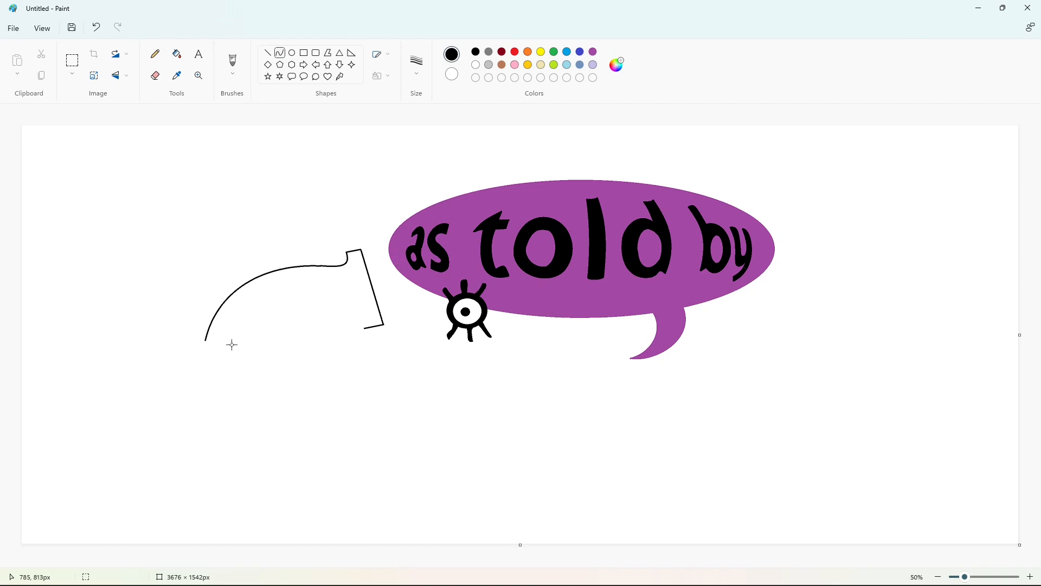
key(ctrl+z)
drag(321, 266, 205, 342)
mouse_move(263, 303)
mouse_down()
mouse_move(260, 279)
mouse_move(217, 291)
mouse_up()
click(414, 310)
Step: Continue the "G" outline with black curves down its outer left side and around the bottom
drag(204, 342, 219, 423)
key(ctrl+z)
mouse_move(204, 341)
mouse_down()
mouse_move(262, 476)
mouse_move(277, 485)
mouse_up()
drag(220, 384, 209, 448)
click(277, 484)
drag(277, 484, 435, 473)
click(490, 486)
Step: Draw the inner bowl of the "G" with black curves from the serif down to the base of the crossbar
mouse_move(364, 324)
mouse_down()
mouse_move(271, 286)
mouse_move(286, 270)
mouse_move(317, 266)
mouse_move(242, 404)
mouse_move(244, 429)
mouse_up()
click(436, 289)
mouse_move(239, 383)
mouse_down()
mouse_move(233, 310)
mouse_move(206, 365)
mouse_up()
click(348, 386)
mouse_move(245, 425)
mouse_down()
mouse_move(320, 441)
mouse_move(351, 429)
mouse_up()
mouse_move(326, 442)
mouse_down()
mouse_move(293, 458)
mouse_move(282, 488)
mouse_move(362, 480)
mouse_up()
click(421, 456)
Step: Finish outlining the rounded crossbar of the "G" and fill the whole letter with black
mouse_move(430, 390)
mouse_down()
mouse_move(379, 368)
mouse_move(426, 373)
mouse_move(409, 356)
mouse_move(458, 369)
mouse_move(412, 360)
mouse_move(297, 380)
mouse_move(349, 372)
mouse_move(325, 373)
mouse_move(300, 418)
mouse_move(281, 388)
mouse_move(270, 404)
mouse_move(287, 423)
mouse_move(351, 430)
mouse_move(304, 433)
mouse_up()
click(295, 428)
click(176, 54)
click(360, 274)
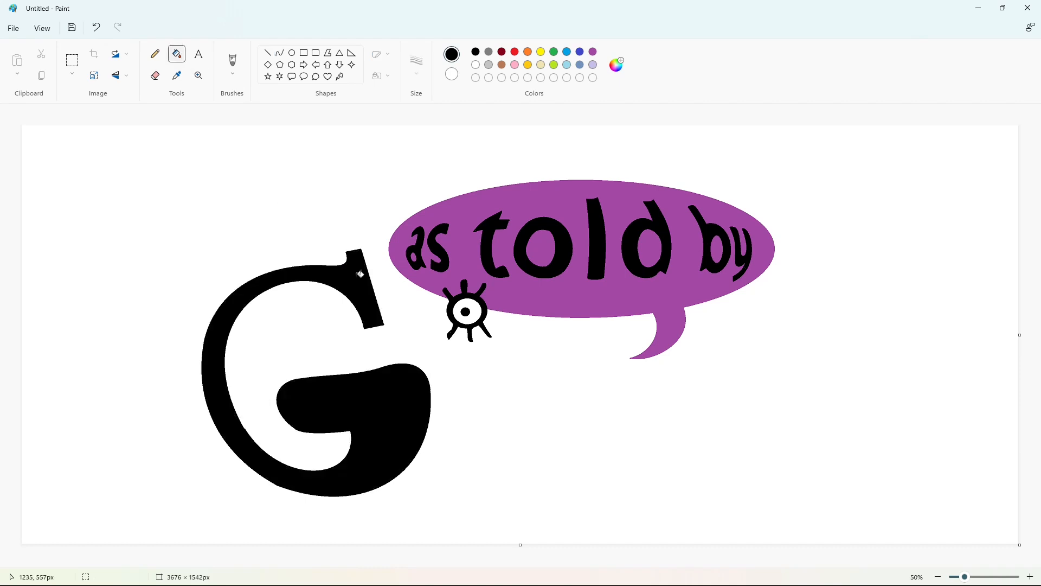
Step: Outline the top serif and the stem sides of an "i" in black below the eye
click(280, 53)
drag(433, 357, 467, 356)
click(396, 320)
mouse_move(429, 366)
mouse_down()
mouse_move(454, 370)
mouse_move(468, 405)
mouse_up()
drag(449, 369, 451, 410)
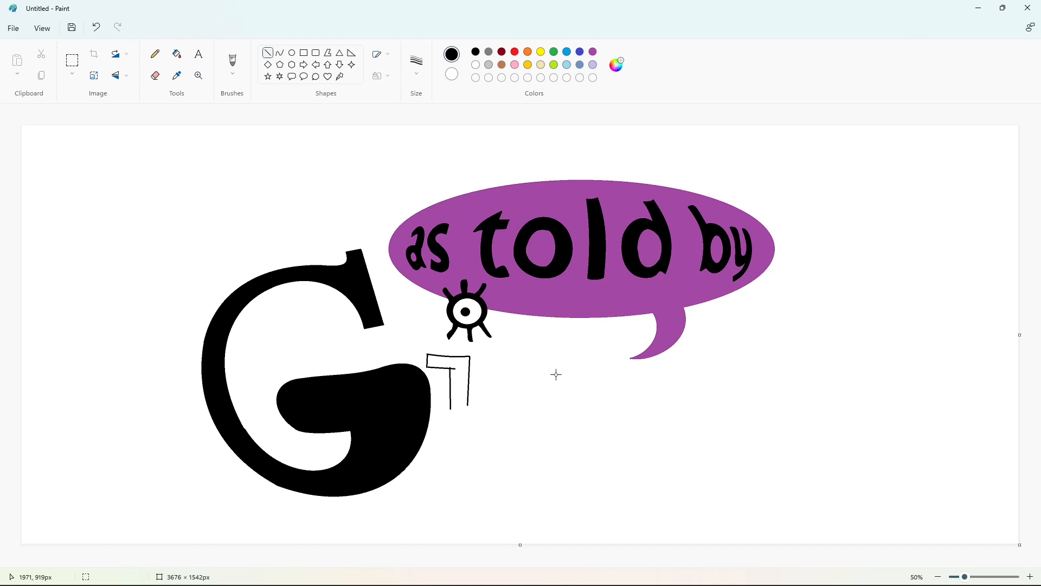
Step: Outline the flared foot of the "i" with black curves on both sides and along the base
click(280, 52)
mouse_move(450, 408)
mouse_down()
mouse_move(431, 448)
mouse_move(448, 430)
mouse_move(503, 437)
mouse_move(465, 429)
mouse_up()
click(449, 435)
click(504, 410)
click(471, 443)
click(563, 433)
mouse_move(499, 450)
mouse_down()
mouse_move(431, 451)
mouse_move(473, 455)
mouse_up()
click(566, 477)
Step: Close the remaining gaps in the "i" outline with short black lines and fill the letter with black
click(1030, 576)
scroll(813, 488, down, 5)
drag(507, 563, 651, 563)
click(268, 53)
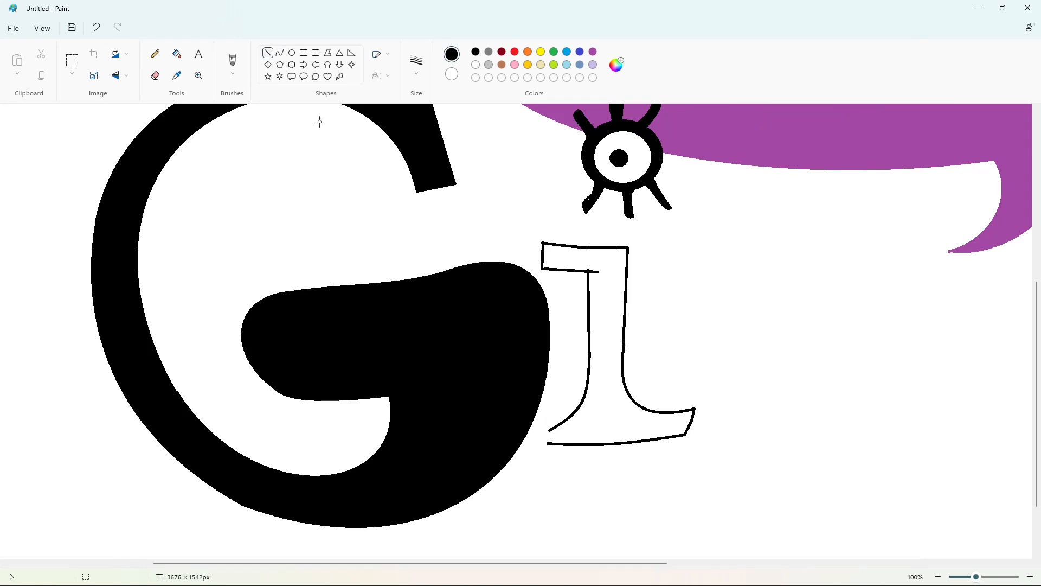
click(177, 54)
click(605, 284)
Step: Trim the uneven edges of the "i" with short white strokes
click(155, 53)
click(476, 65)
drag(687, 406, 706, 405)
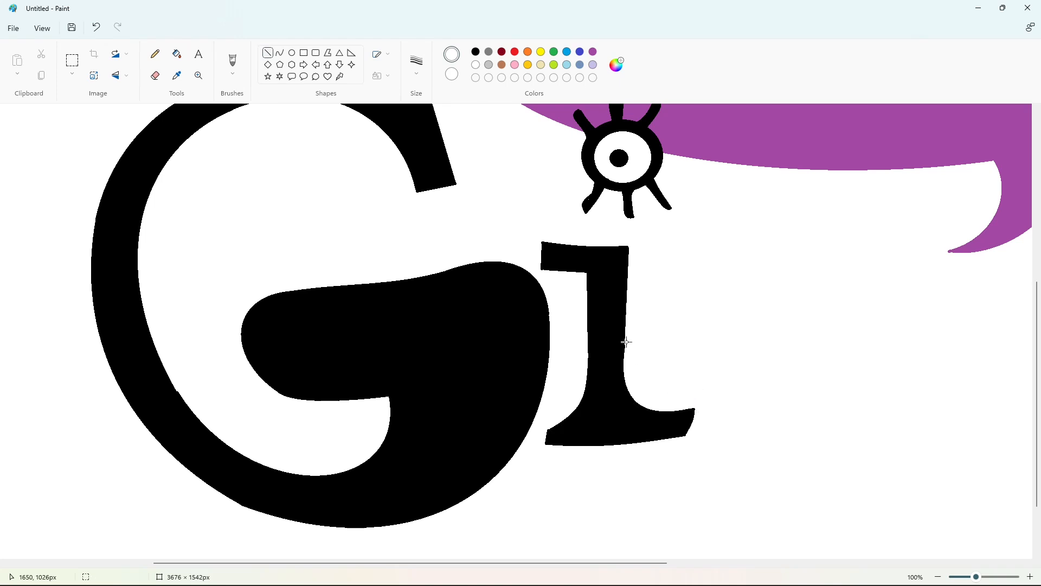
scroll(879, 531, up, 5)
scroll(878, 532, down, 2)
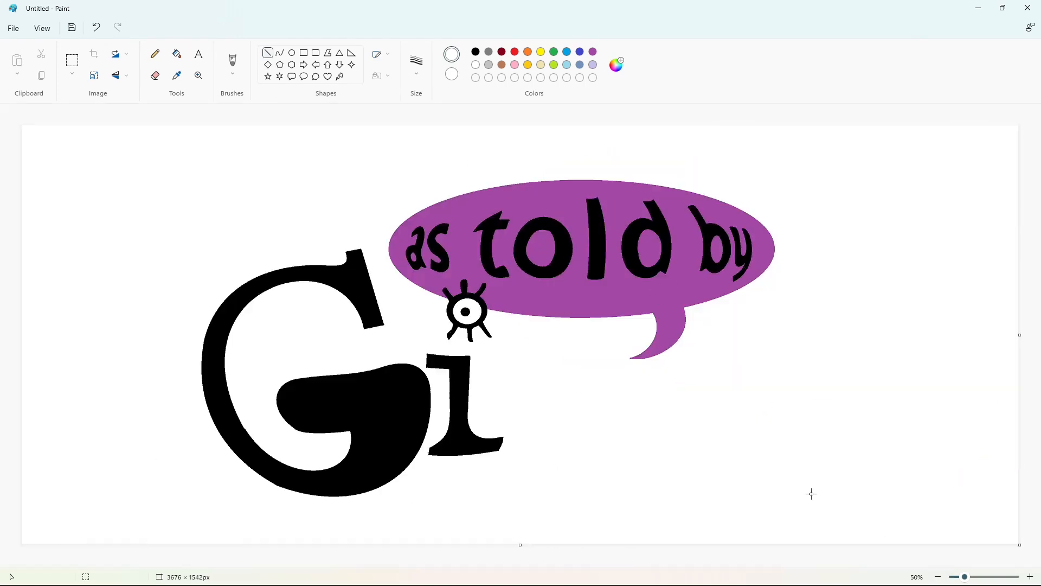
Step: Outline the left side and the upper arch of an "n" in black to the right of the "i"
click(476, 53)
drag(483, 360, 483, 425)
click(528, 401)
click(280, 53)
drag(485, 360, 542, 375)
click(485, 359)
click(509, 354)
click(529, 352)
click(600, 346)
Step: Draw the base and inner side of the left leg of the "n" and curve its inner arch
click(267, 53)
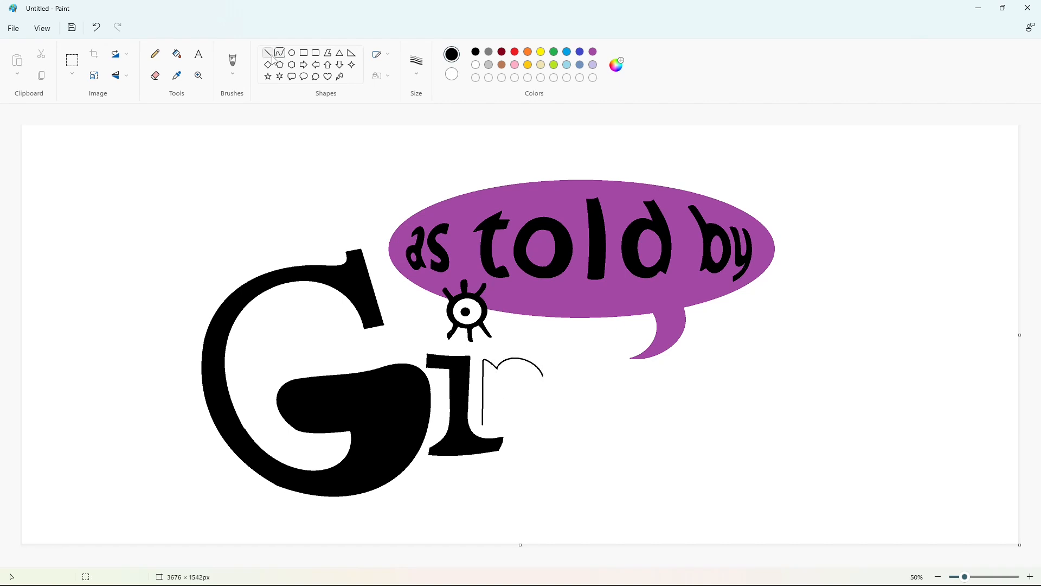
mouse_move(483, 424)
mouse_down()
mouse_move(505, 423)
mouse_move(504, 387)
mouse_up()
click(267, 54)
click(595, 385)
click(280, 52)
mouse_move(506, 380)
mouse_down()
mouse_move(505, 371)
mouse_move(522, 370)
mouse_up()
click(558, 372)
Step: Outline the right leg of the "n" with straight black lines down its sides and across its foot
click(267, 54)
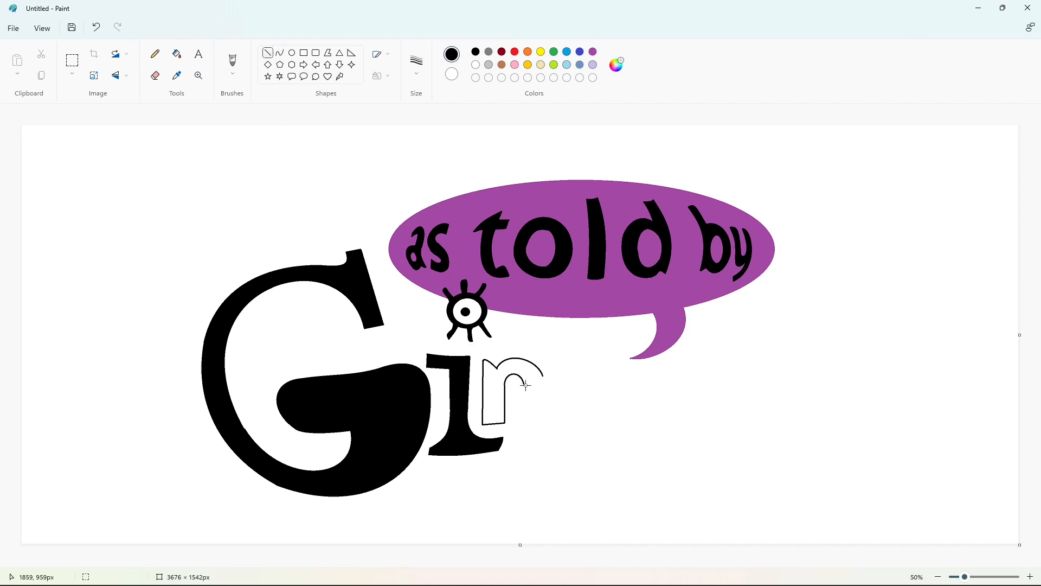
click(584, 392)
mouse_move(523, 421)
mouse_down()
mouse_move(544, 420)
mouse_move(543, 402)
mouse_move(607, 369)
mouse_up()
click(587, 399)
Step: Draw the top arc and the lower bowl curve of a "g" in black, joined to the "n"
click(280, 56)
drag(559, 349, 555, 338)
drag(582, 337, 584, 337)
click(667, 370)
mouse_move(542, 411)
mouse_down()
mouse_move(593, 426)
mouse_move(576, 431)
mouse_up()
Step: Outline the small ear at the upper right of the "g" with short black lines and a curve
click(267, 53)
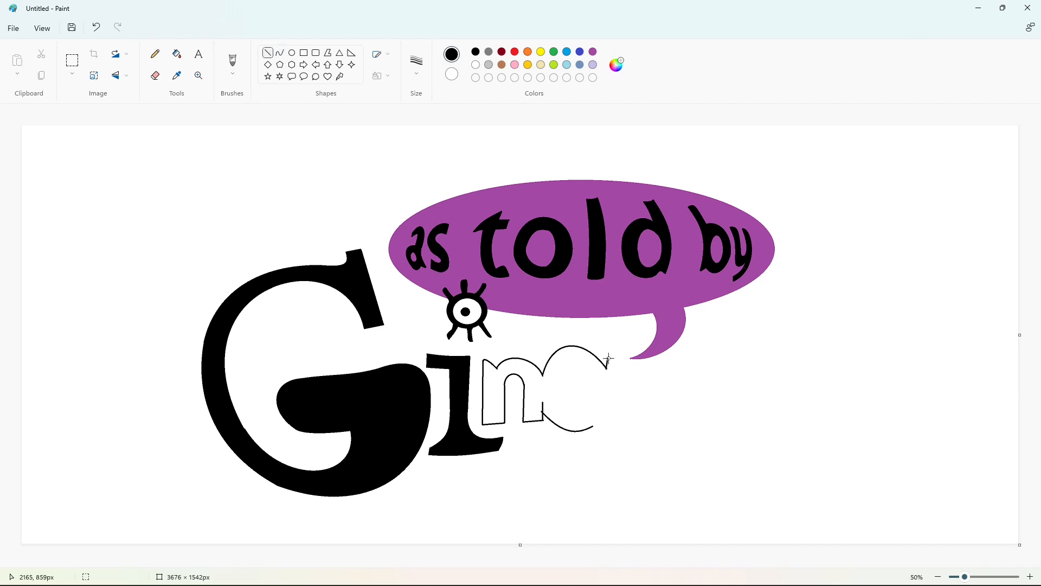
key(ctrl+z)
click(280, 53)
click(666, 364)
Step: Draw the outer edge of the descending tail of the "g" with black curves hooking to the left
mouse_move(611, 407)
mouse_down()
mouse_move(584, 459)
mouse_move(597, 451)
mouse_move(532, 433)
mouse_move(560, 465)
mouse_up()
click(644, 459)
click(530, 458)
click(652, 469)
Step: Draw the inner edge of the tail of the "g" with black curves and close the tail's end with a short line
mouse_move(593, 427)
mouse_down()
mouse_move(569, 451)
mouse_move(586, 448)
mouse_move(546, 435)
mouse_move(556, 451)
mouse_move(547, 433)
mouse_move(550, 451)
mouse_up()
click(646, 445)
click(546, 447)
click(680, 447)
key(ctrl+z)
click(630, 449)
click(1033, 578)
drag(509, 564, 773, 564)
scroll(610, 335, down, 3)
click(266, 54)
drag(510, 399, 543, 404)
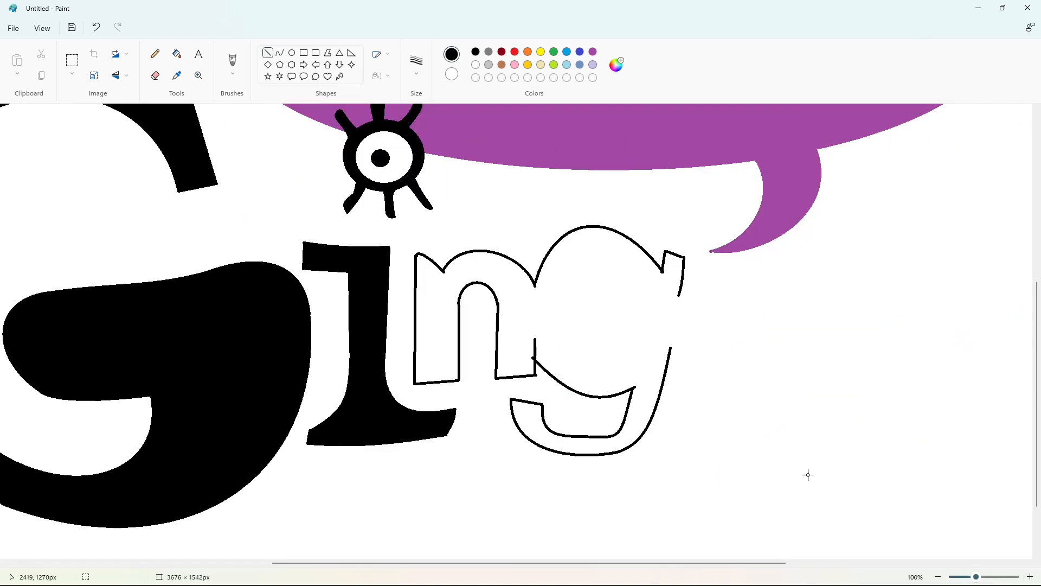
Step: Draw the rounded inner opening of the "g" with black curves
click(938, 576)
click(279, 52)
mouse_move(580, 371)
mouse_down()
mouse_move(590, 408)
mouse_move(611, 388)
mouse_move(584, 405)
mouse_move(567, 392)
mouse_move(571, 377)
mouse_up()
click(661, 404)
click(571, 377)
click(629, 373)
click(1031, 576)
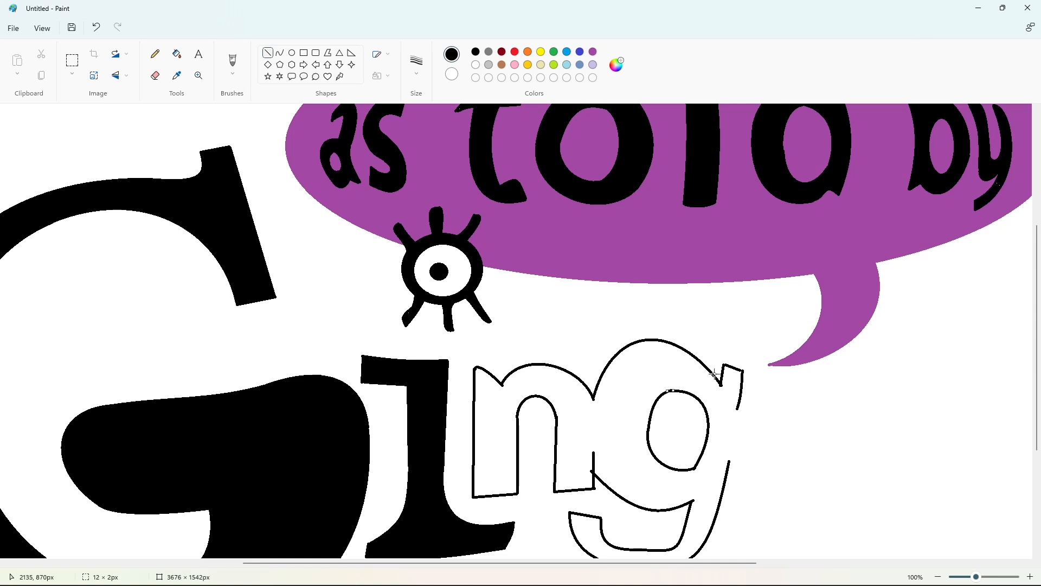
Step: Outline an "e" with black curves joined to the right side of the "g", including its inner openings
scroll(805, 430, down, 3)
click(280, 53)
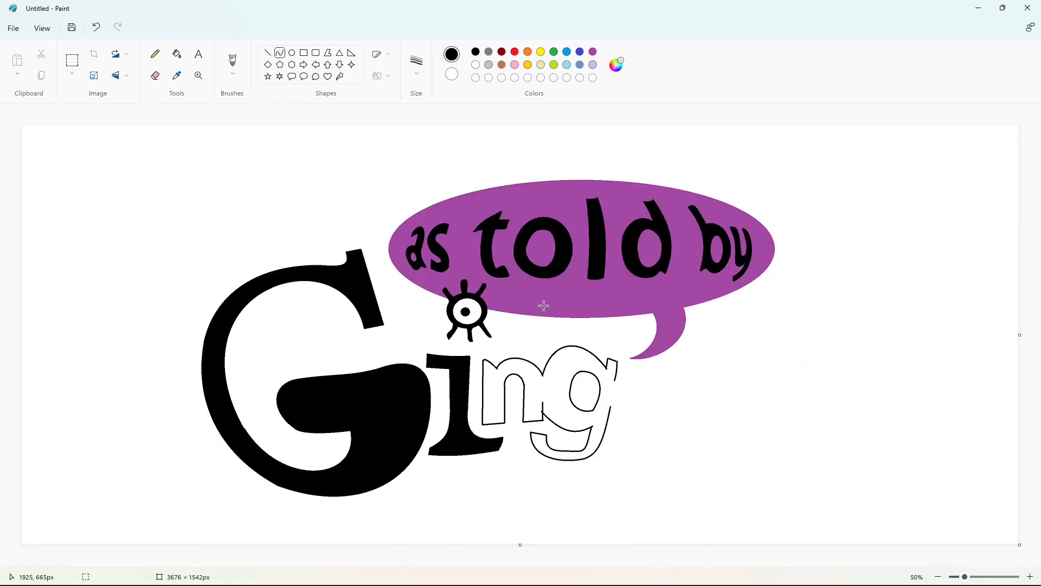
mouse_move(614, 380)
mouse_down()
mouse_move(696, 380)
mouse_move(648, 349)
mouse_up()
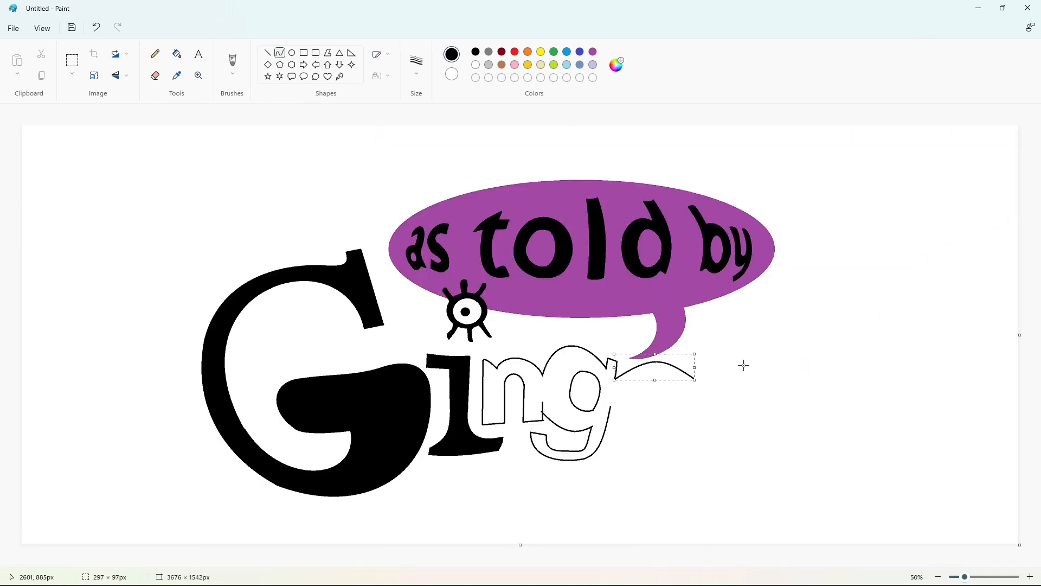
mouse_move(609, 406)
mouse_down()
mouse_move(657, 424)
mouse_move(629, 428)
mouse_move(692, 416)
mouse_move(687, 428)
mouse_move(642, 400)
mouse_move(650, 419)
mouse_move(690, 398)
mouse_move(663, 393)
mouse_move(699, 389)
mouse_move(652, 386)
mouse_move(670, 365)
mouse_move(713, 372)
mouse_move(703, 358)
mouse_move(711, 371)
mouse_up()
click(700, 467)
click(687, 433)
click(760, 422)
click(729, 404)
click(746, 396)
click(742, 385)
key(ctrl+z)
key(ctrl+z)
Step: Outline an "r" with black curves and a straight stem edge, joined to the right side of the "e"
mouse_move(699, 369)
mouse_down()
mouse_move(692, 362)
mouse_move(706, 358)
mouse_move(728, 376)
mouse_move(723, 357)
mouse_up()
click(753, 365)
mouse_move(728, 365)
mouse_down()
mouse_move(703, 424)
mouse_move(720, 414)
mouse_up()
click(778, 372)
click(779, 388)
click(749, 410)
click(268, 52)
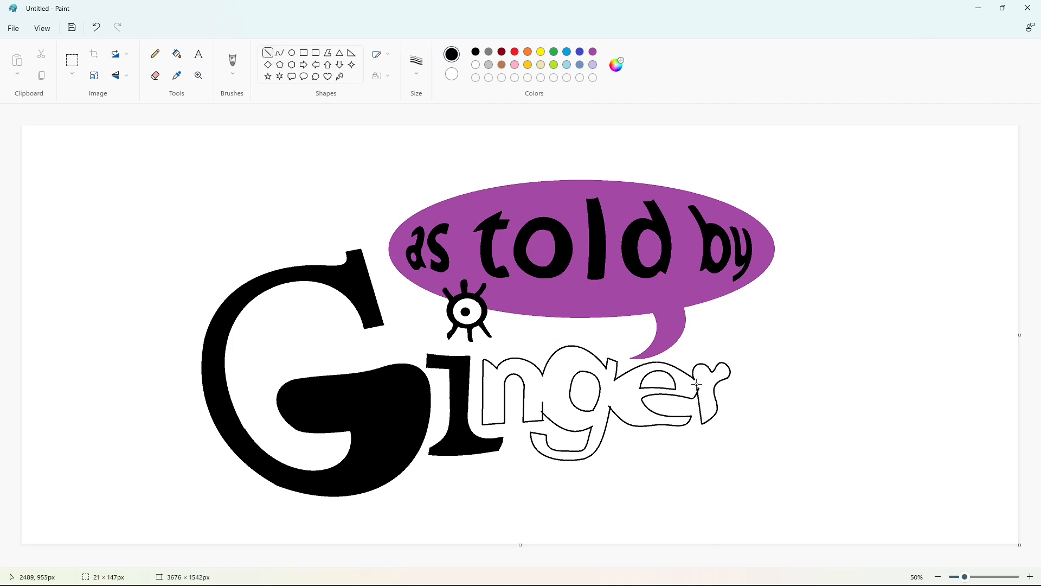
Step: Fill the outlined letters "nger" with solid black, leaving their inner openings white
click(177, 54)
click(692, 422)
key(ctrl+plus)
scroll(515, 228, right, 10)
scroll(515, 228, down, 4)
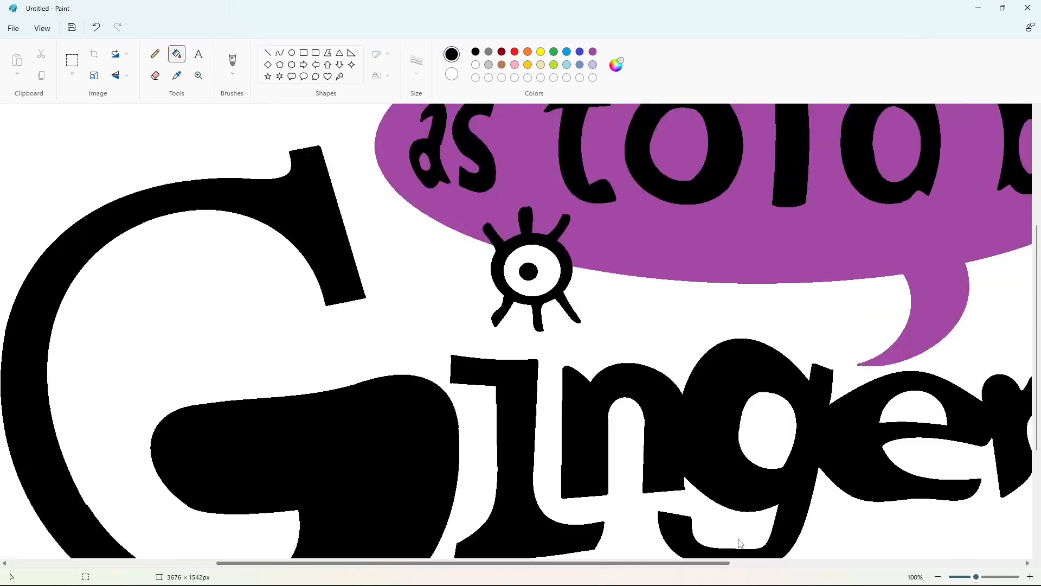
Step: Trim the rough edges of the black "Ginger" letters with short white lines
click(268, 52)
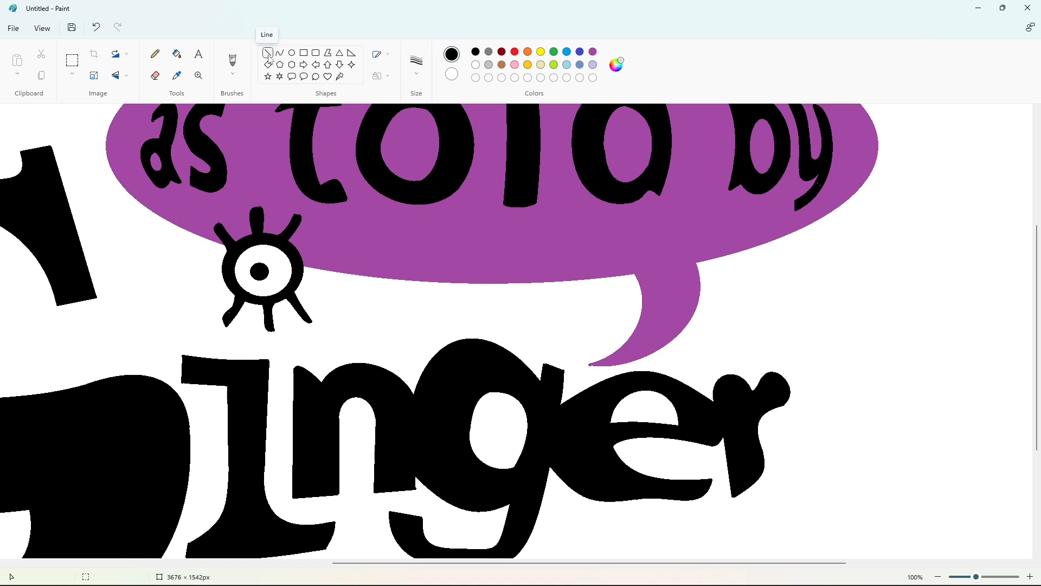
click(483, 78)
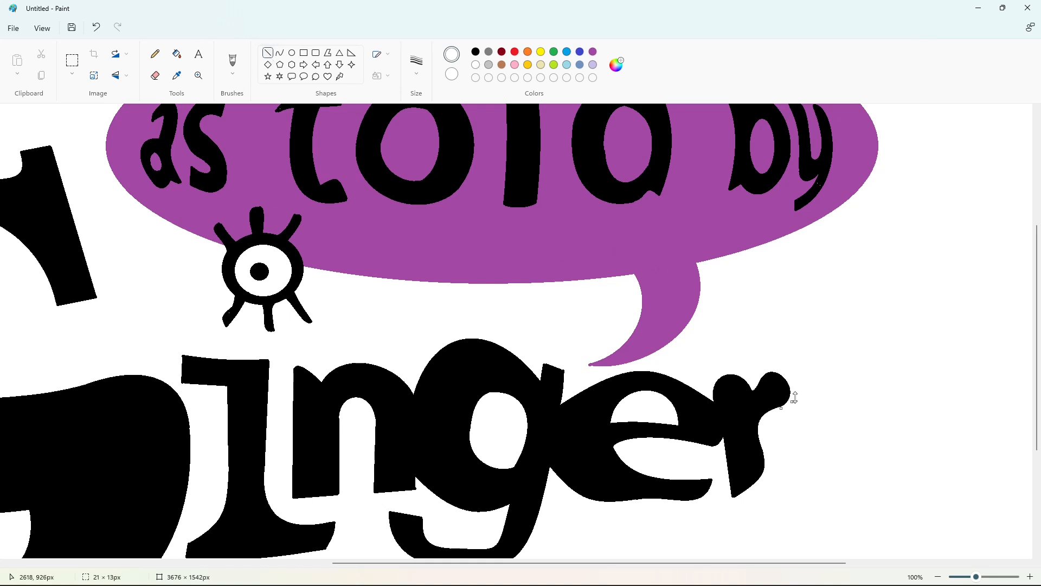
scroll(853, 389, down, 2)
mouse_move(559, 254)
mouse_down()
mouse_move(574, 264)
mouse_move(578, 249)
mouse_up()
scroll(928, 532, down, 2)
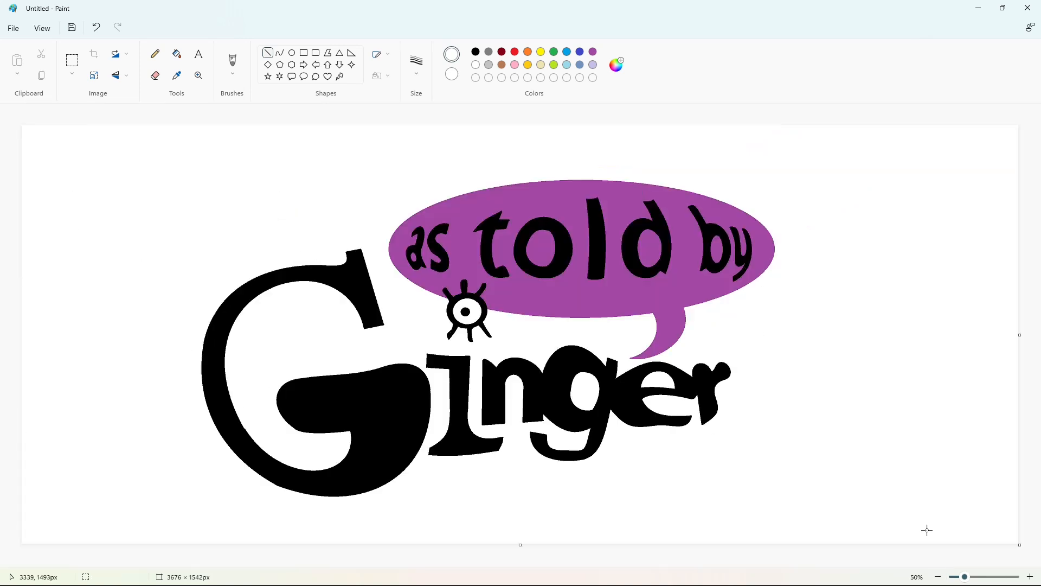
Step: Mix a custom teal colour and fill the purple speech bubble with it
double_click(556, 53)
drag(424, 199, 436, 224)
click(558, 225)
click(481, 428)
click(177, 53)
click(519, 202)
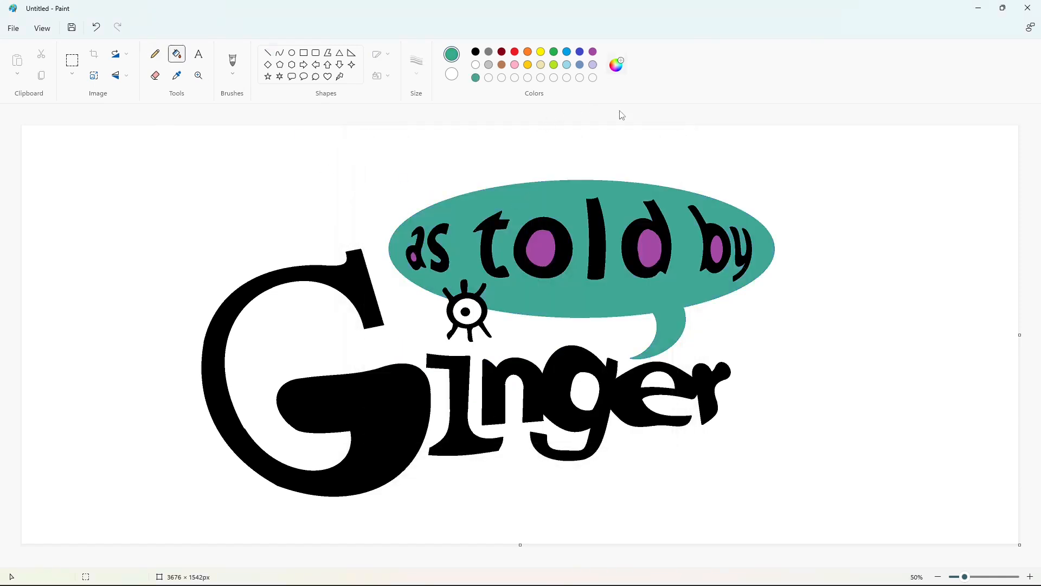
Step: Brighten the custom teal to #44B5A1 and refill the speech bubble with it
click(618, 66)
drag(559, 219, 558, 214)
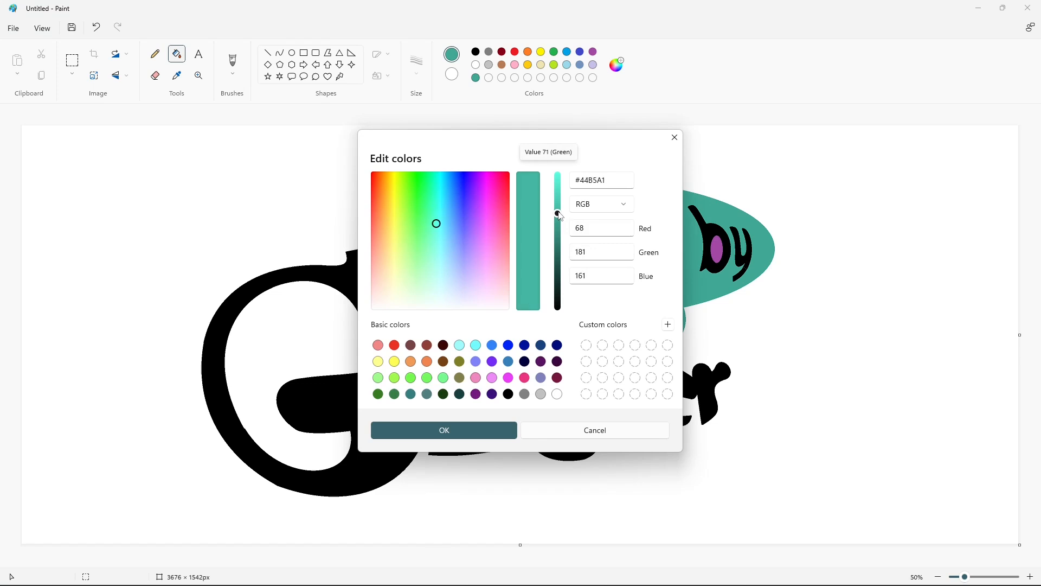
click(505, 430)
click(542, 216)
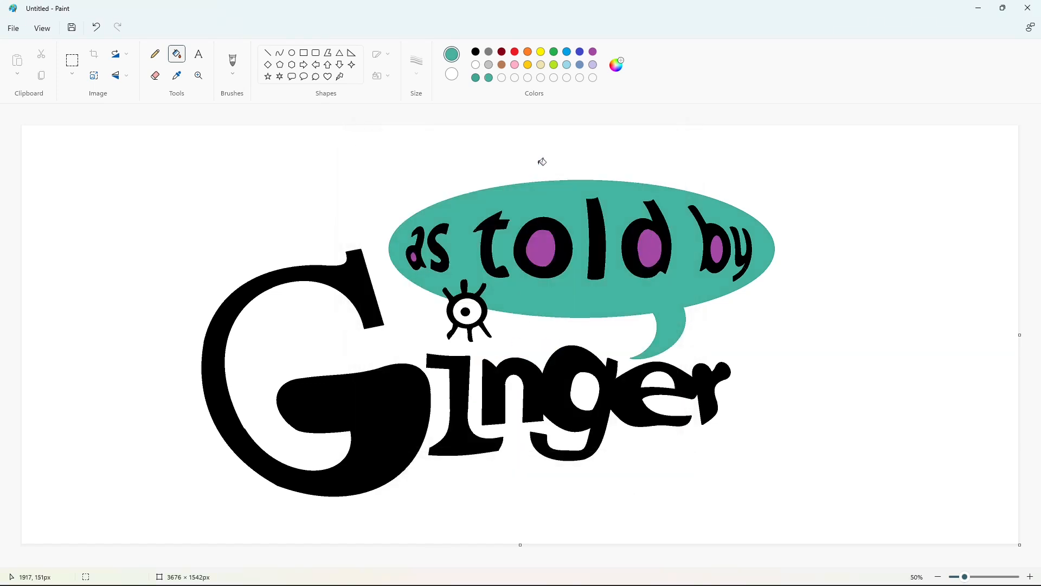
Step: Fill the purple openings inside the letters "a", "o", "d" and "b" with the bubble's teal
click(534, 249)
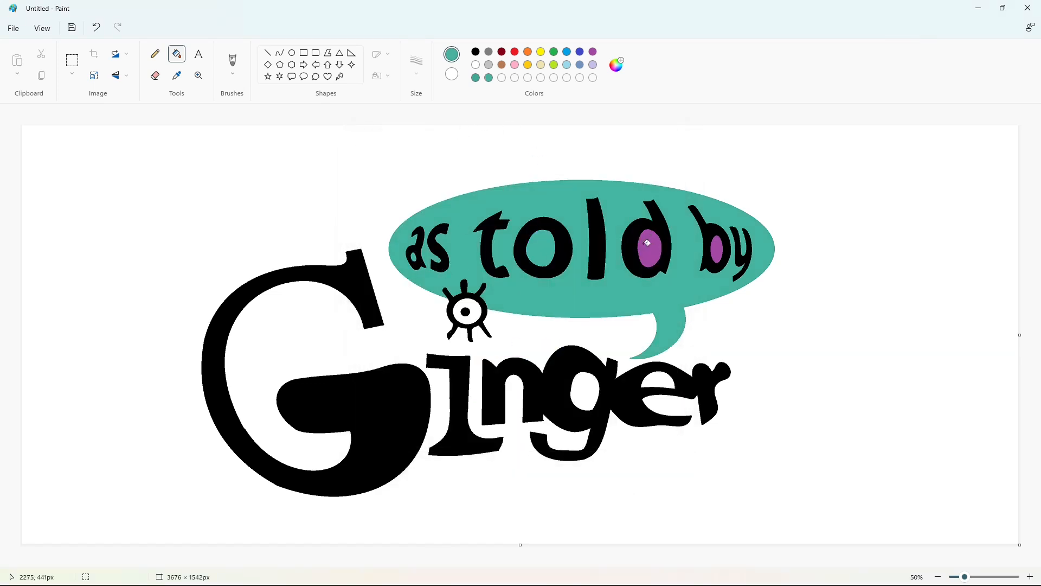
click(649, 247)
click(718, 248)
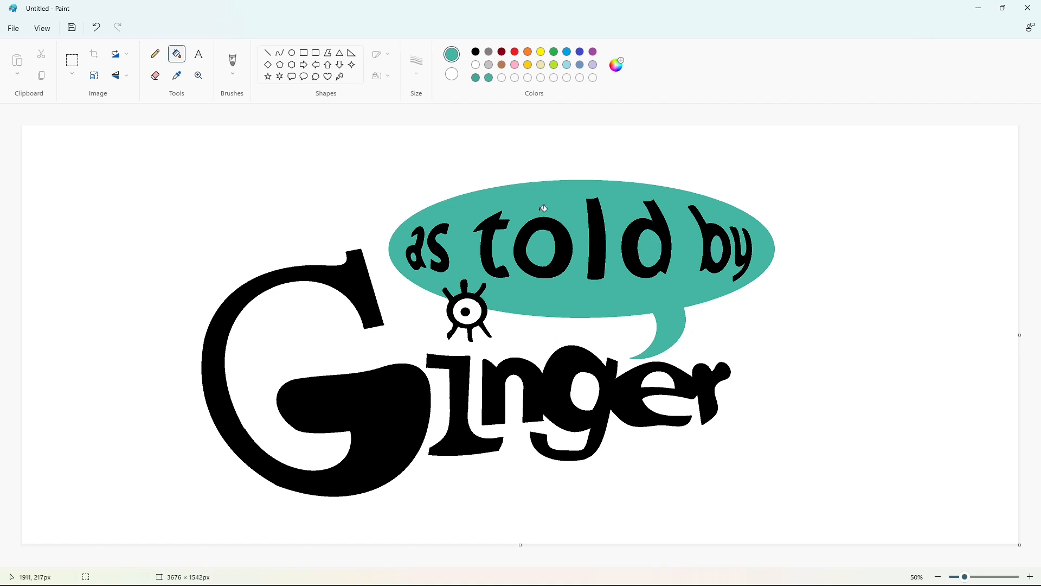
Step: Fill every black letter of "as told by" in the speech bubble with white
click(475, 64)
click(425, 250)
click(436, 247)
click(484, 245)
click(523, 248)
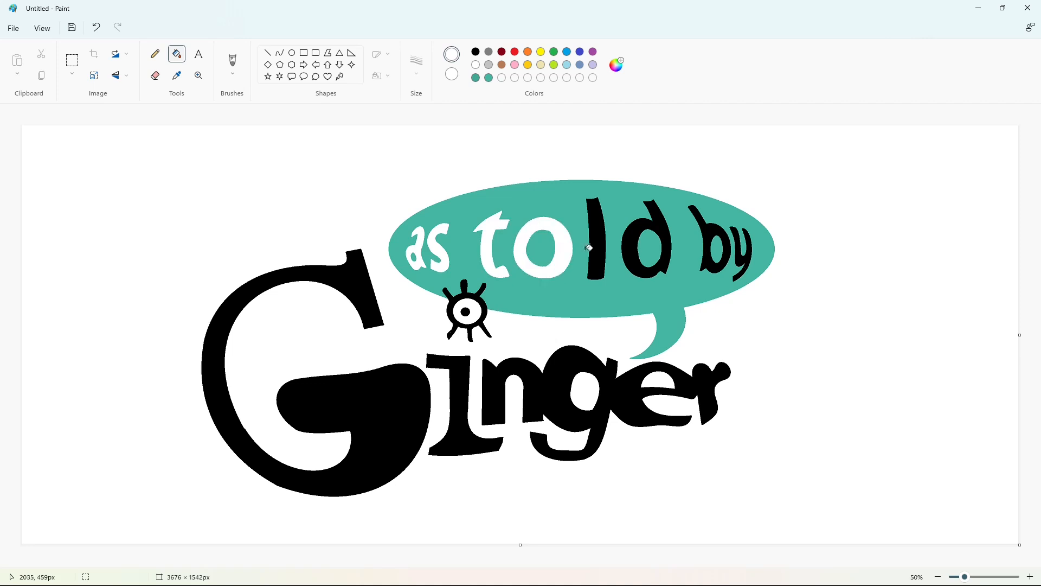
click(597, 247)
click(628, 247)
click(712, 247)
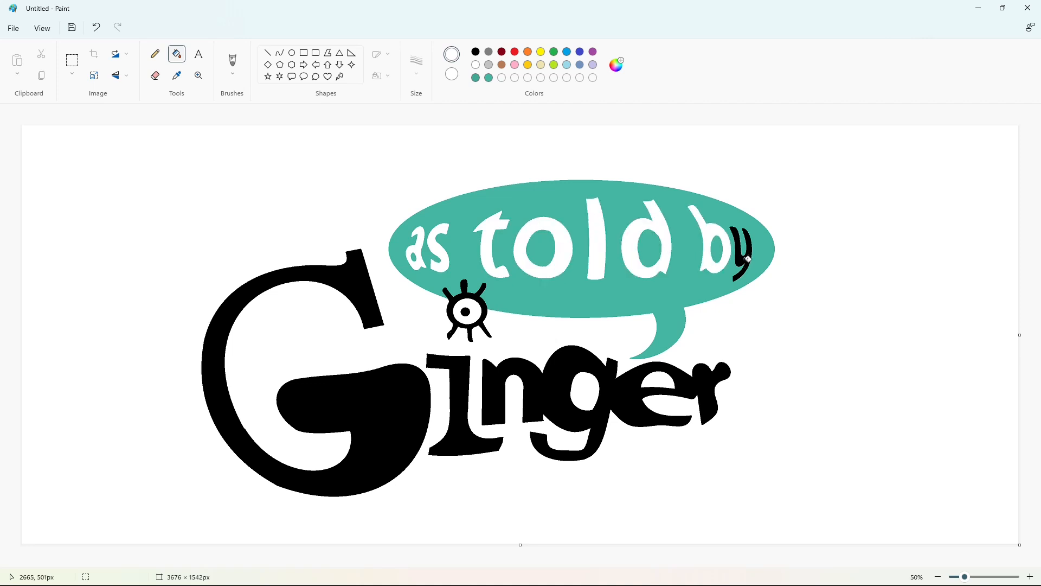
click(744, 256)
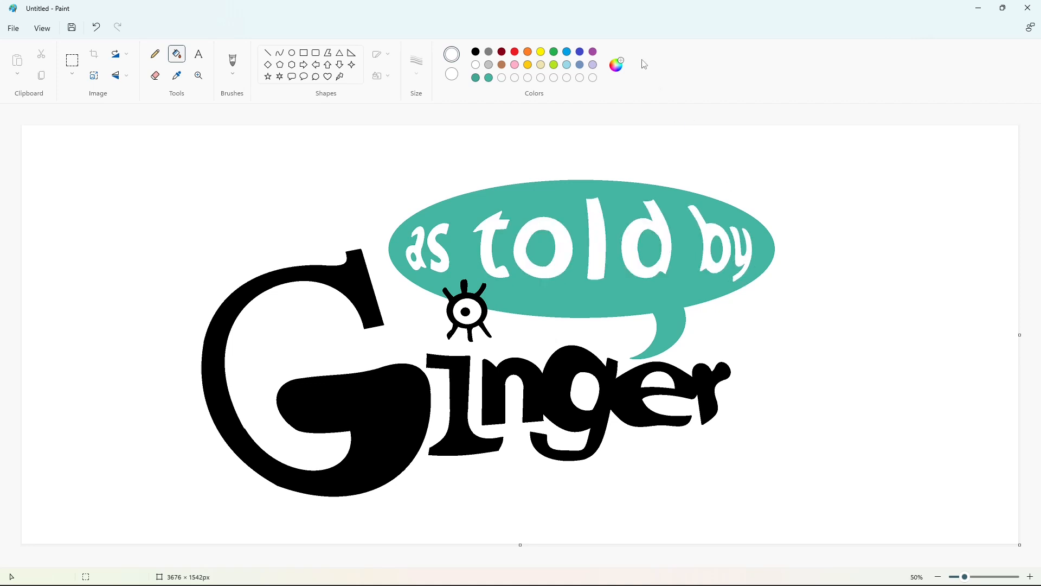